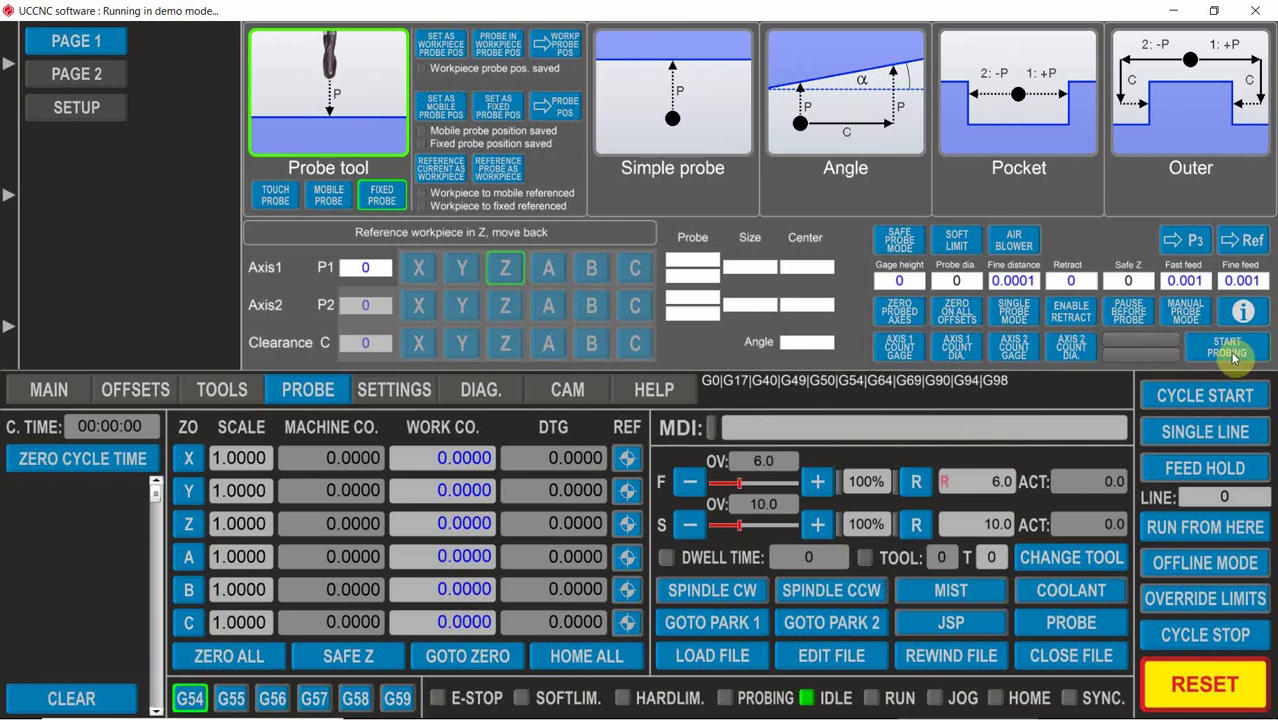
# Step: Open the Screen editor from Settings, move it to the top centre, and return to Main
pyautogui.click(1075, 623)
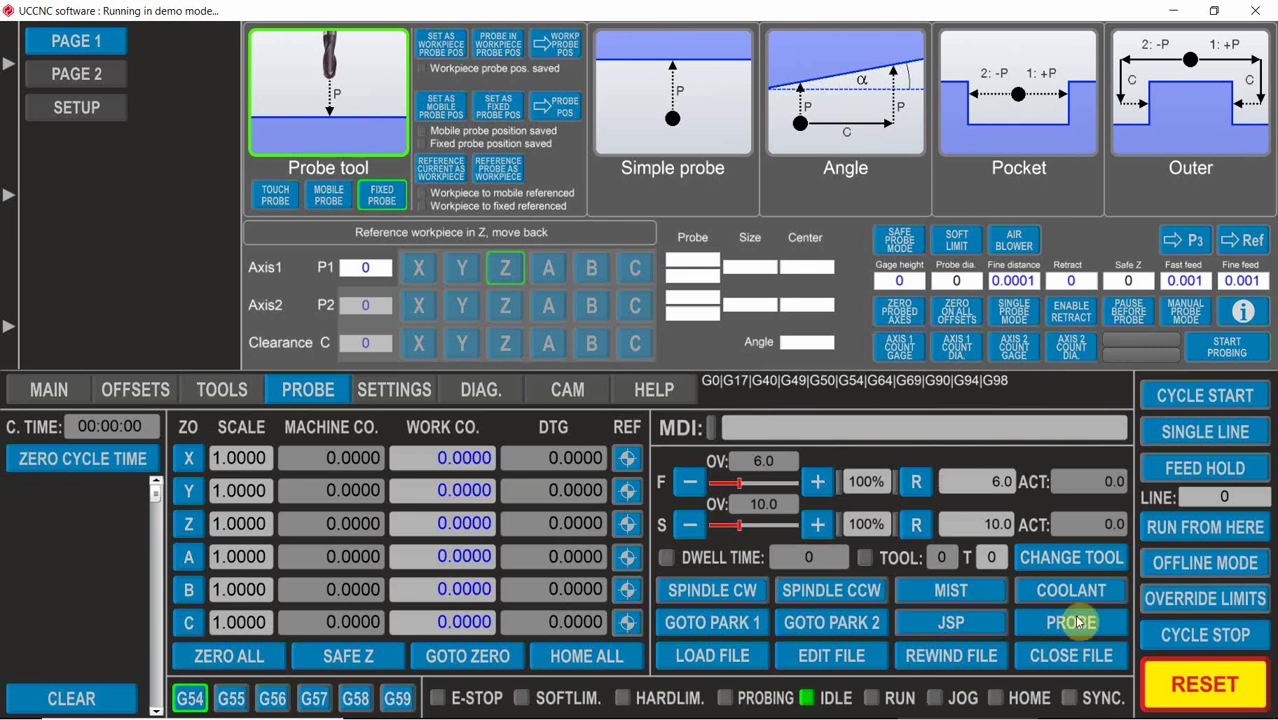
pyautogui.click(395, 391)
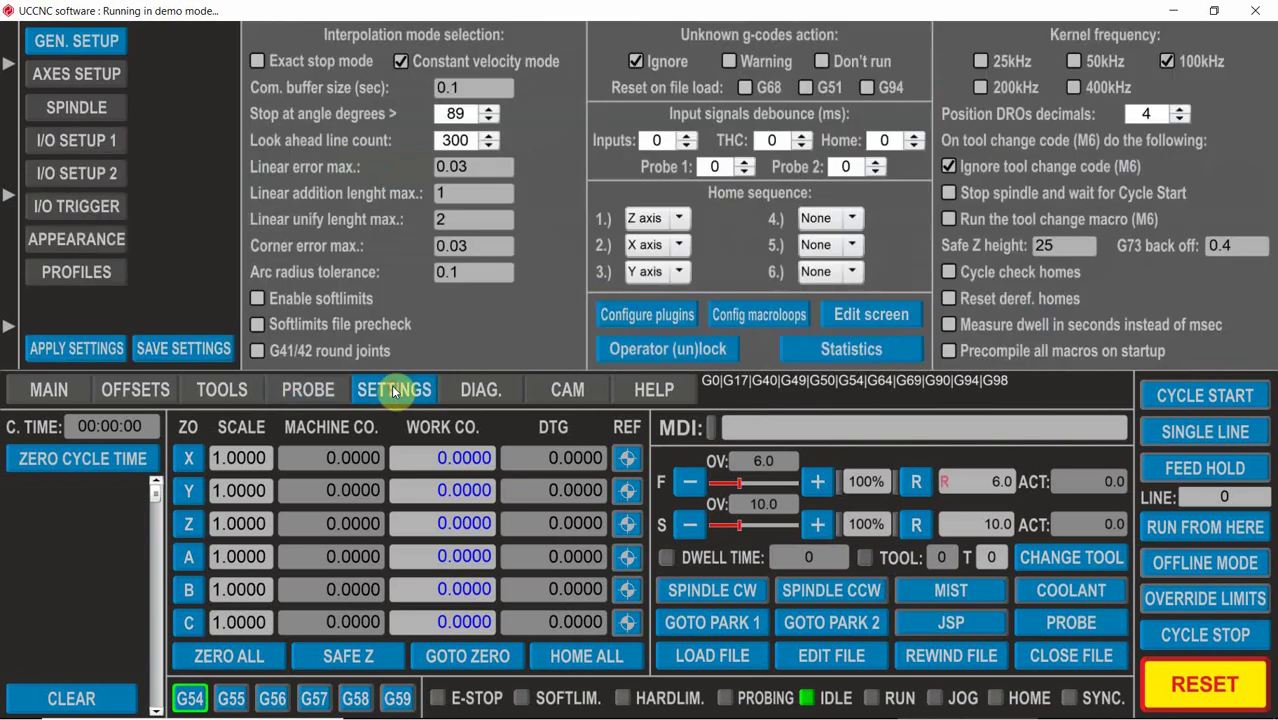
pyautogui.click(893, 320)
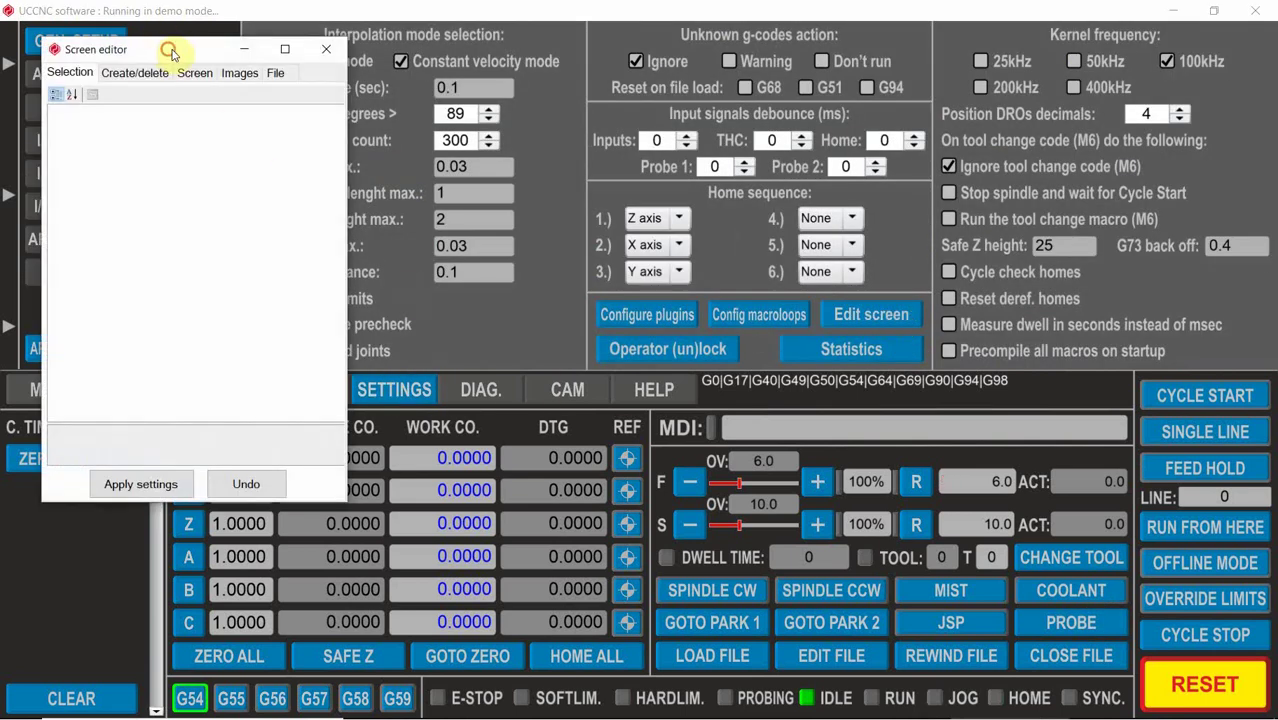
pyautogui.moveTo(170, 50); pyautogui.dragTo(566, 24)
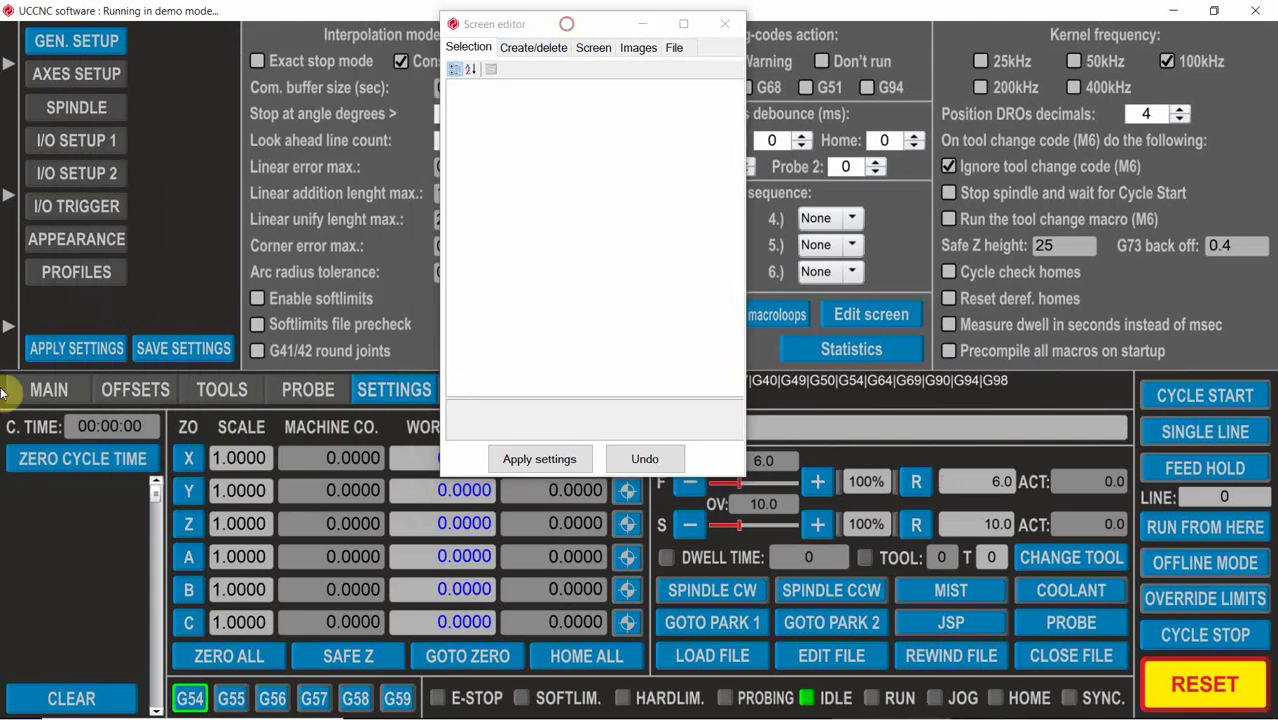
pyautogui.click(48, 389)
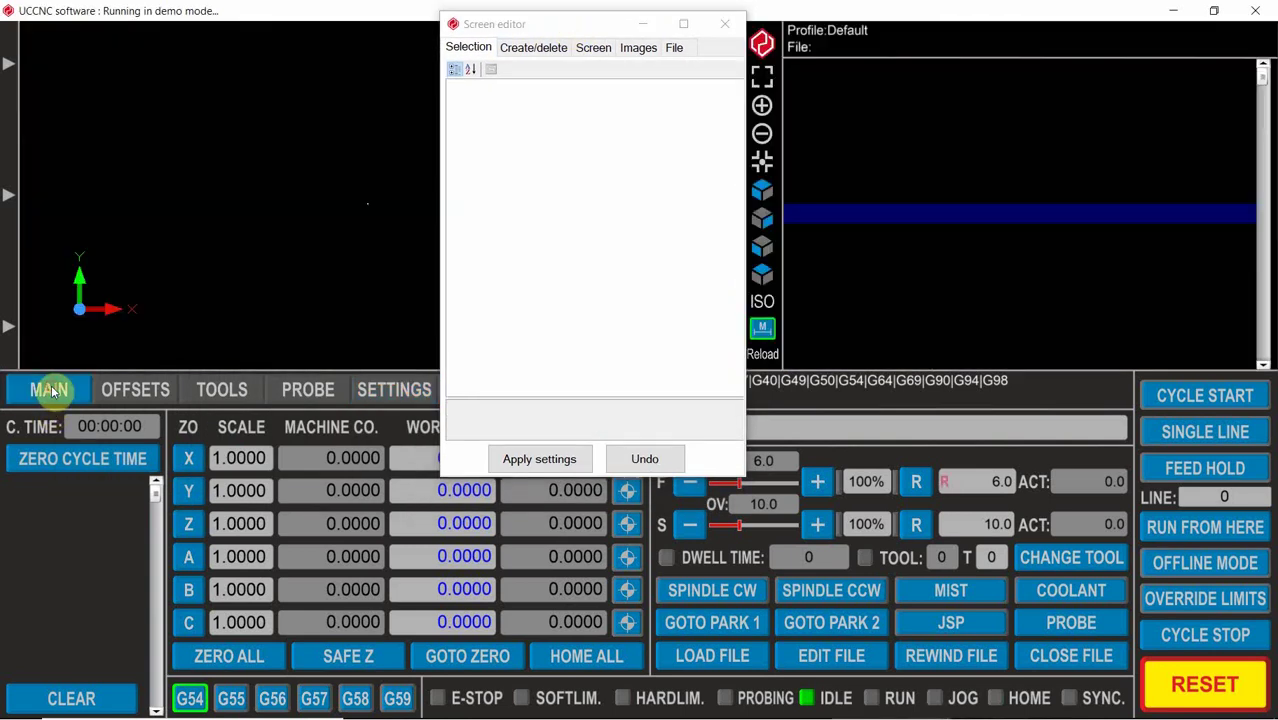
# Step: Inspect the JSP button, then the PROBE button's properties: function 196 at position 1524, 857
pyautogui.click(953, 626)
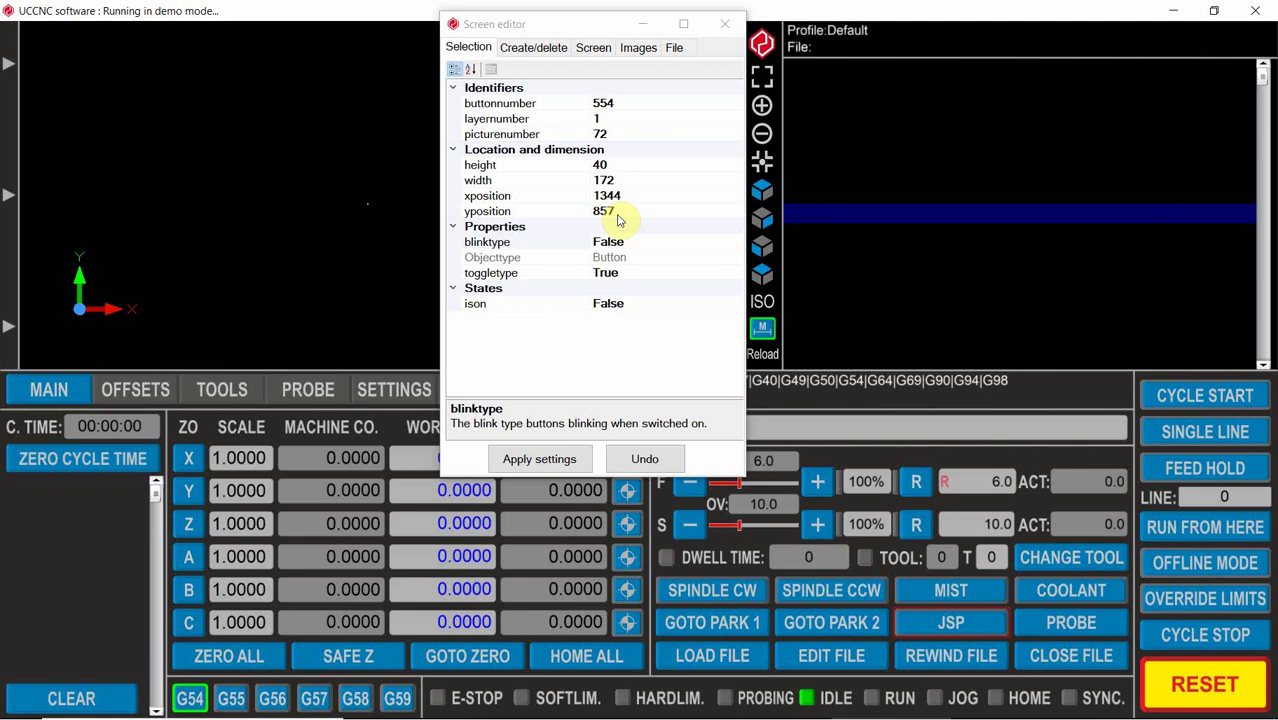
pyautogui.click(1068, 624)
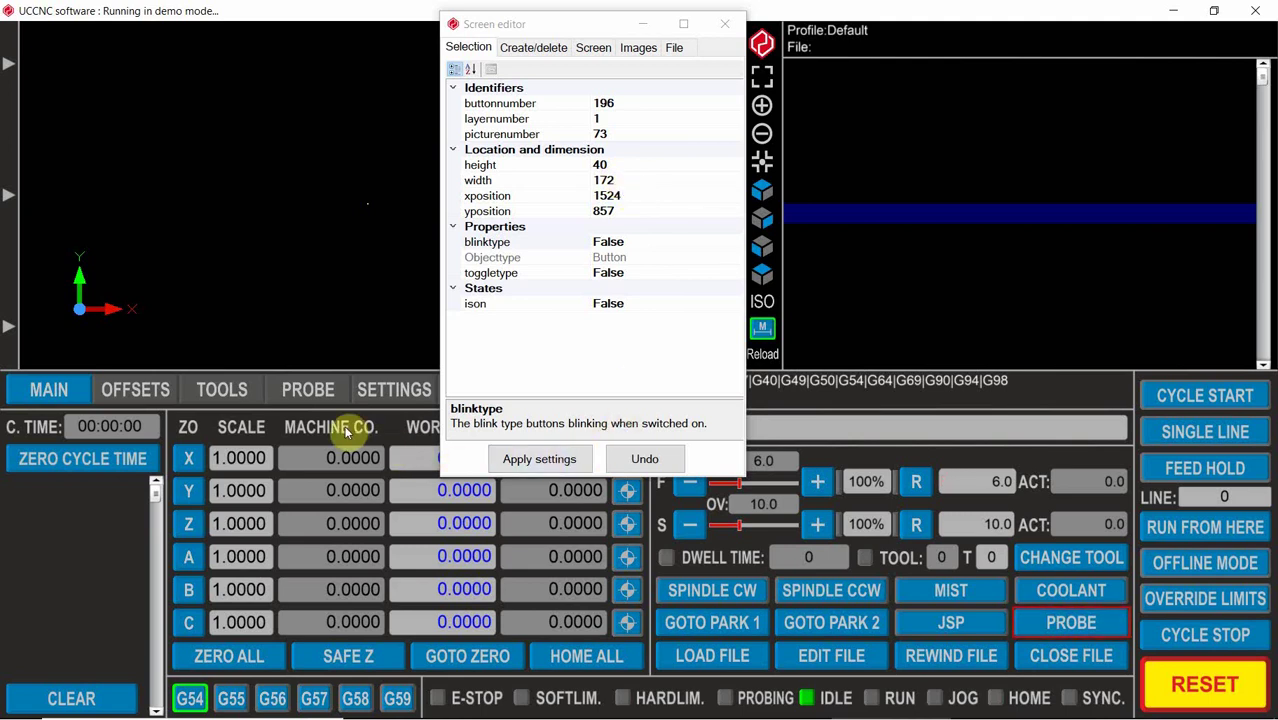
# Step: On the Probe page, move the small LED aside and read START PROBING's function number 821
pyautogui.click(321, 393)
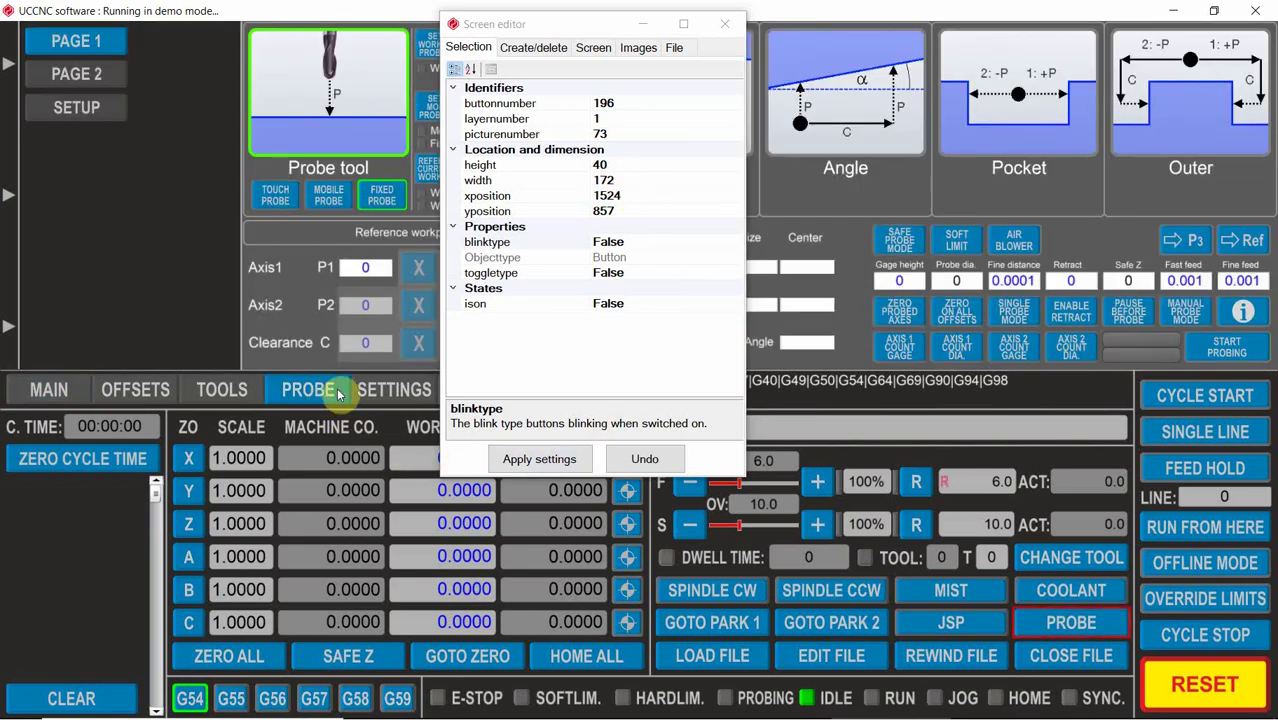
pyautogui.click(1251, 359)
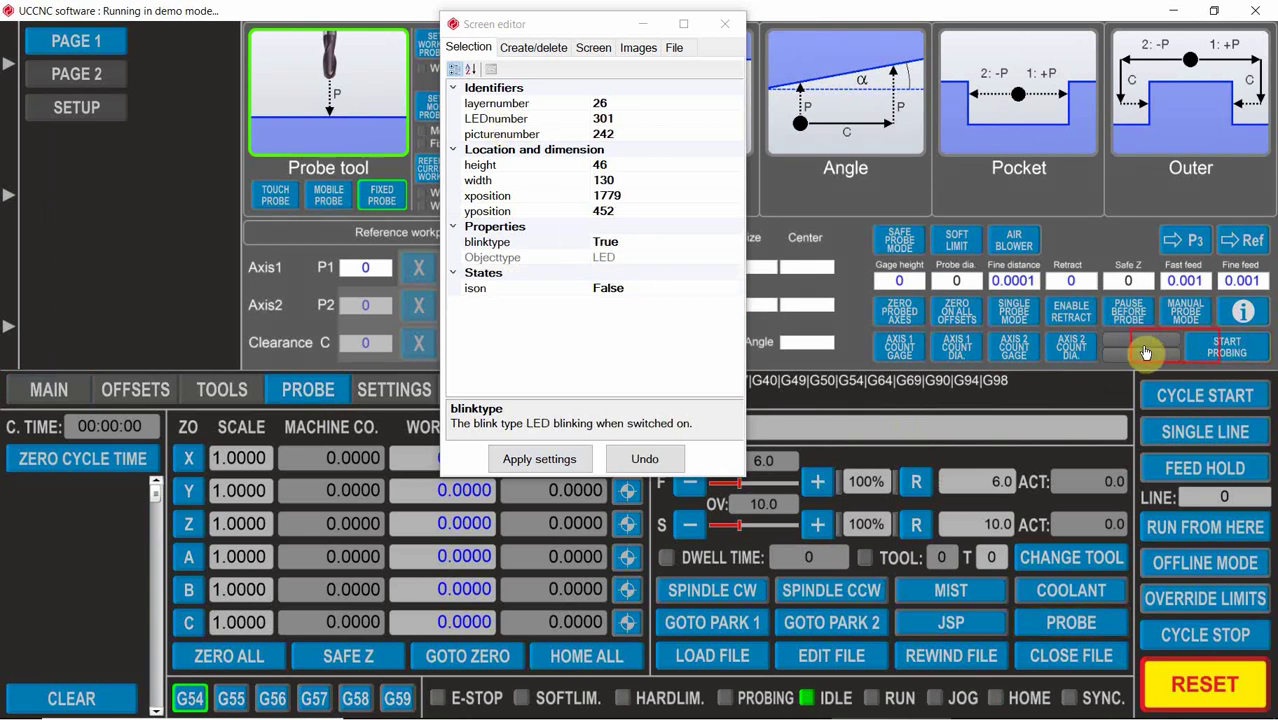
pyautogui.moveTo(1146, 352); pyautogui.dragTo(1111, 350)
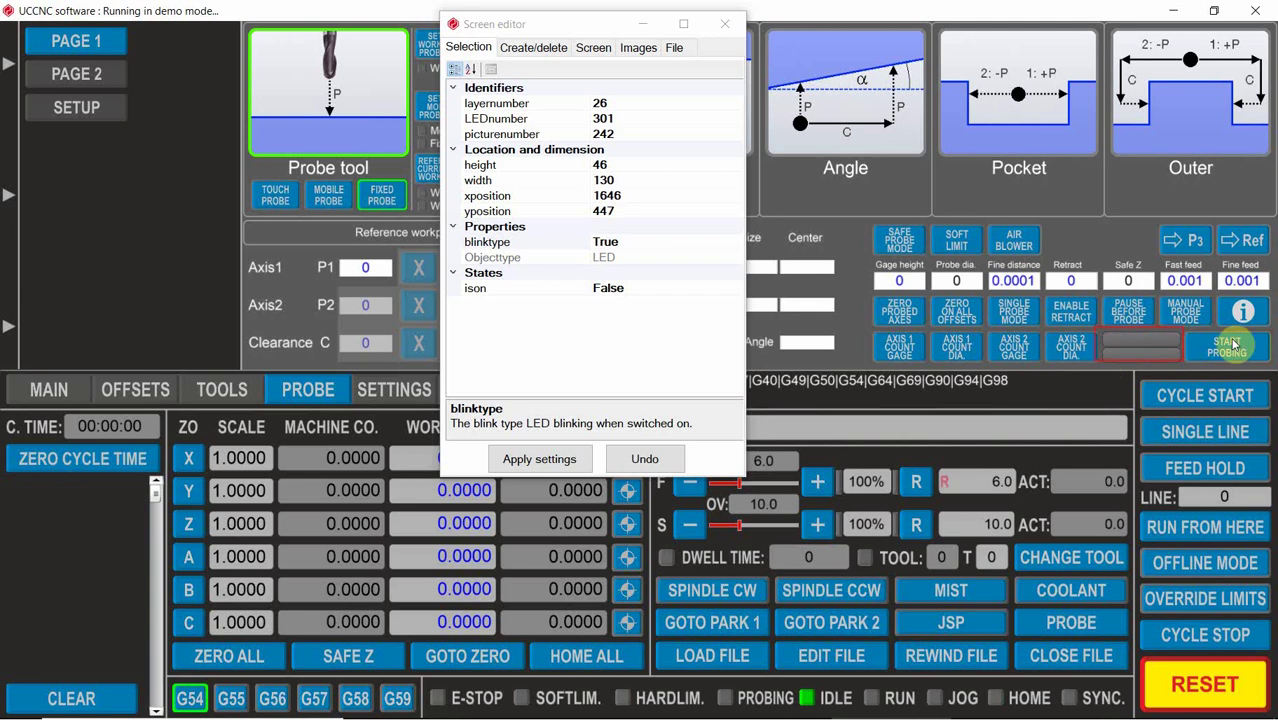
pyautogui.click(1234, 349)
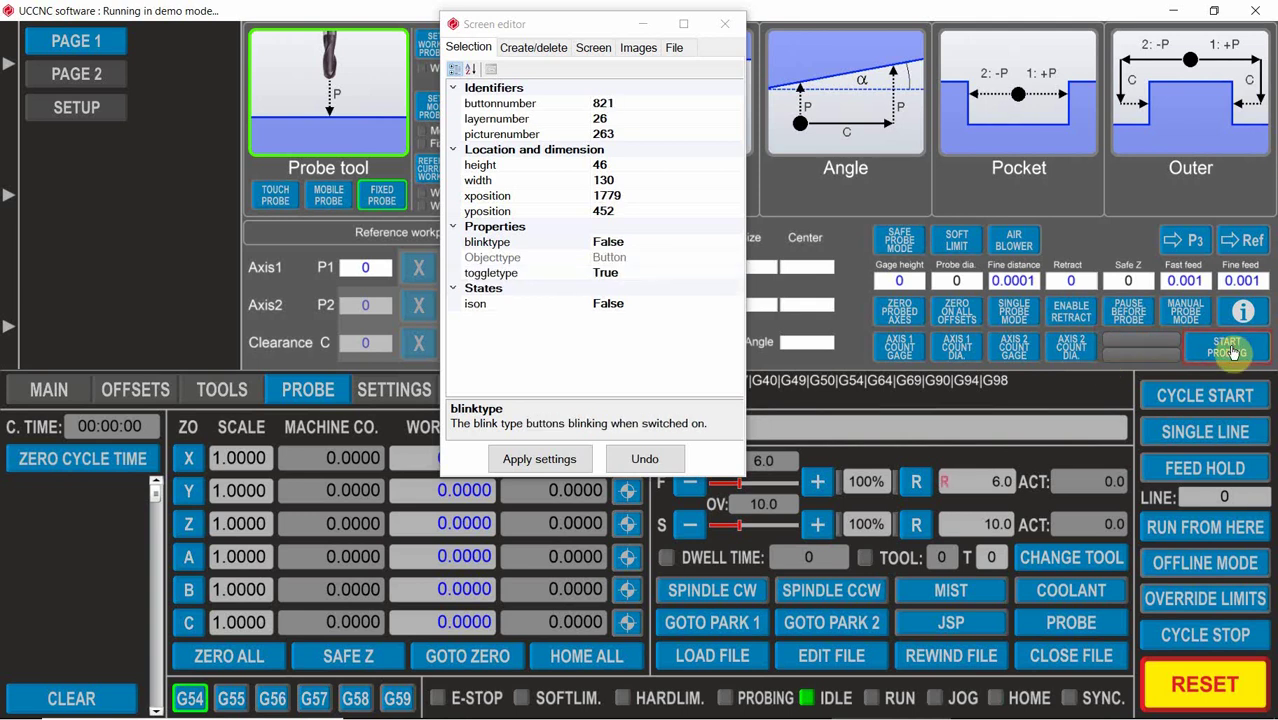
# Step: Put LED 301 back over START PROBING at position 1779, 454
pyautogui.click(605, 107)
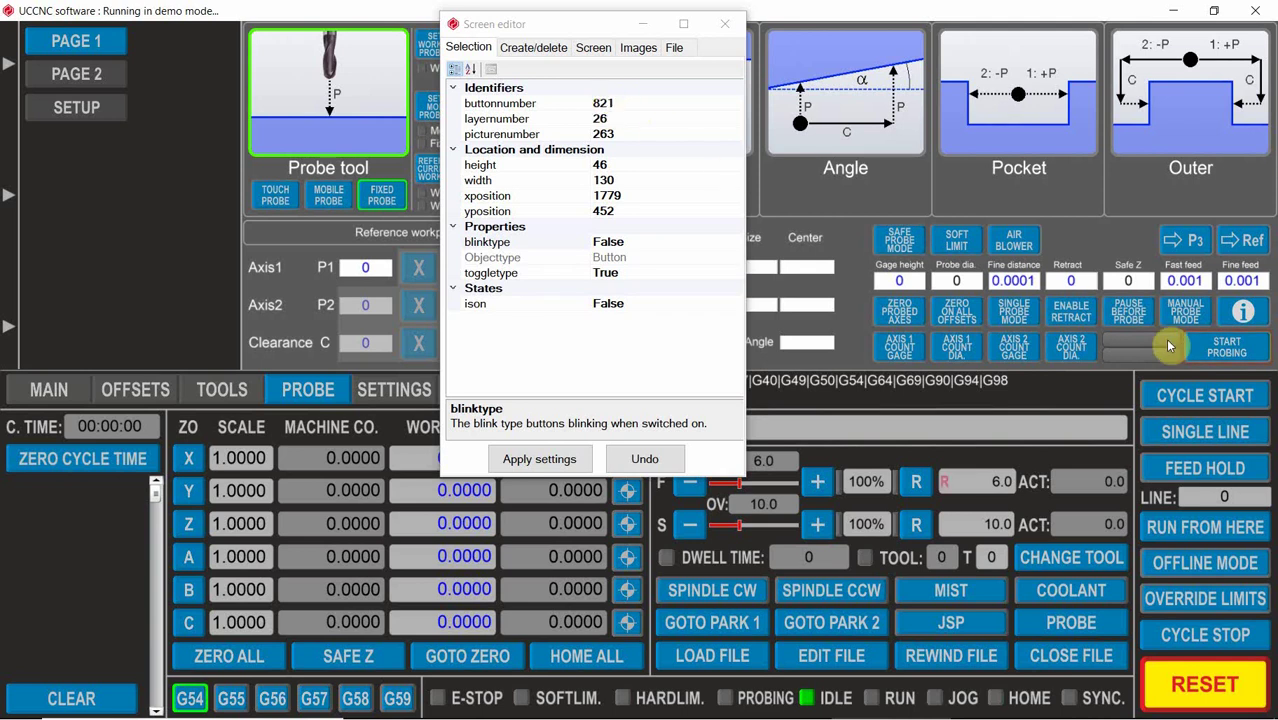
pyautogui.click(548, 462)
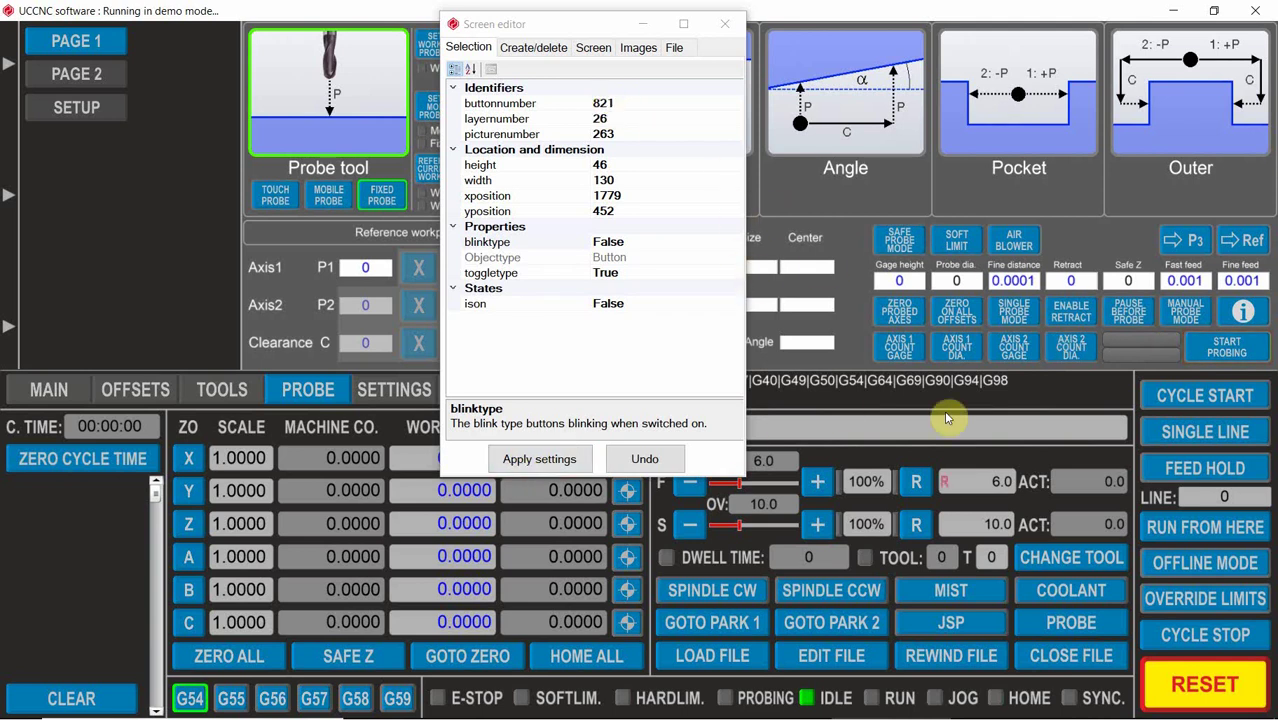
pyautogui.click(1137, 354)
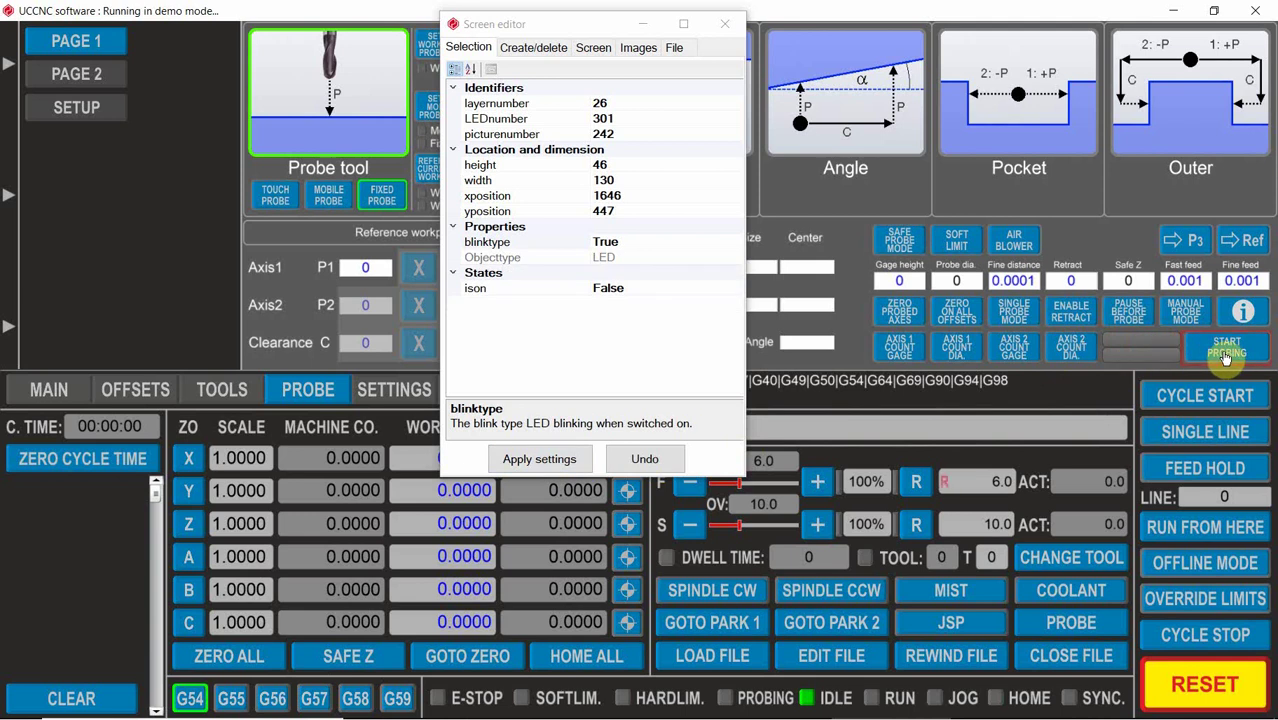
pyautogui.moveTo(1226, 358); pyautogui.dragTo(1226, 358)
# Step: Move the Main page PROBE button (196) to xposition 1344 and apply the change
pyautogui.moveTo(10, 318)
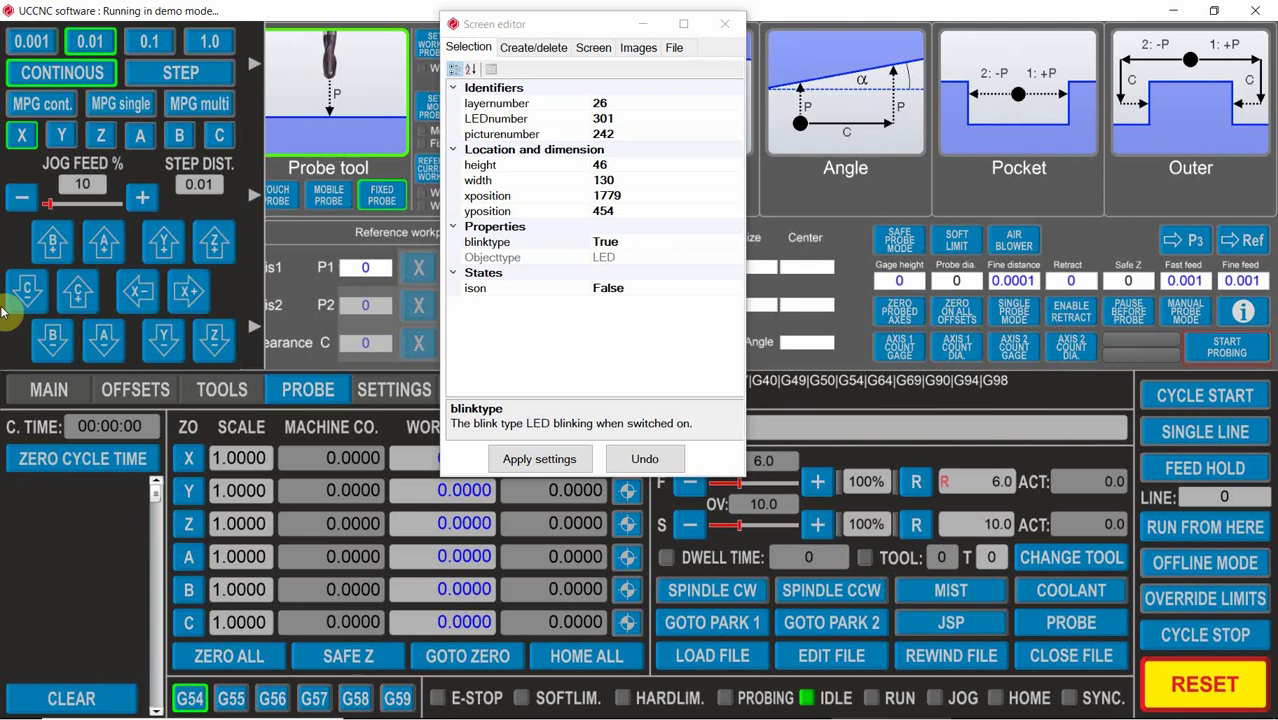
pyautogui.click(62, 388)
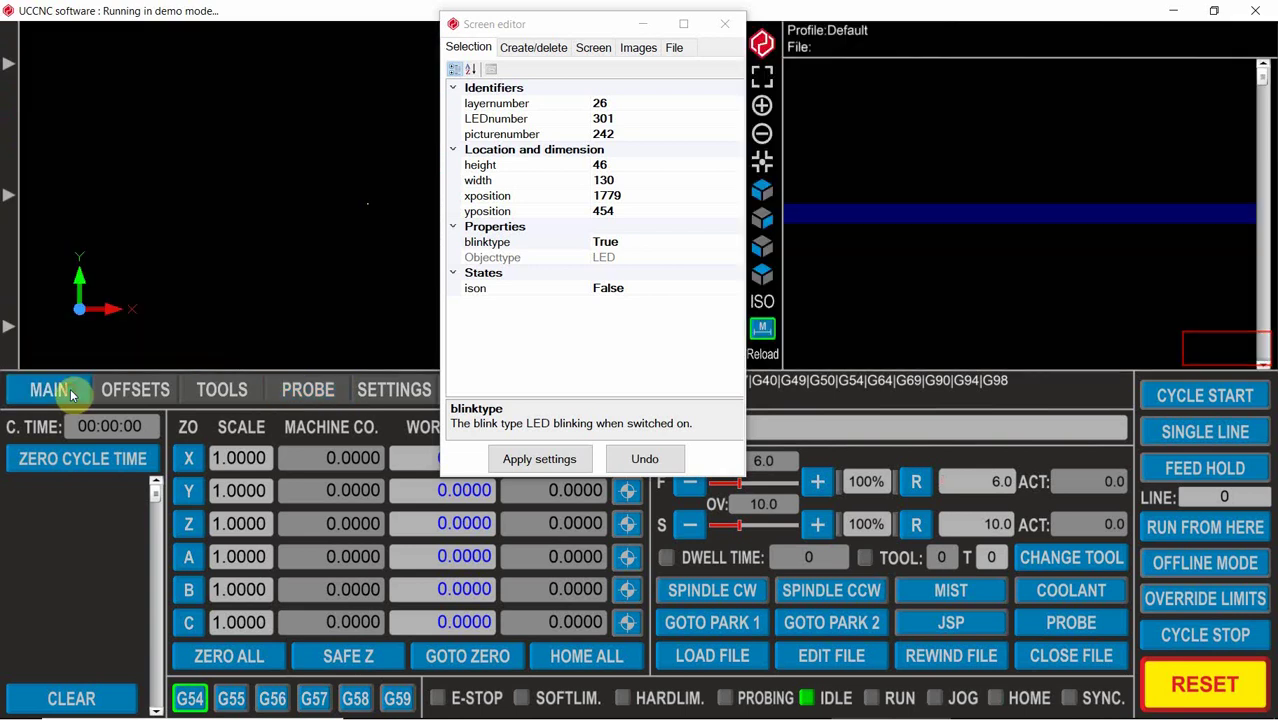
pyautogui.click(1084, 627)
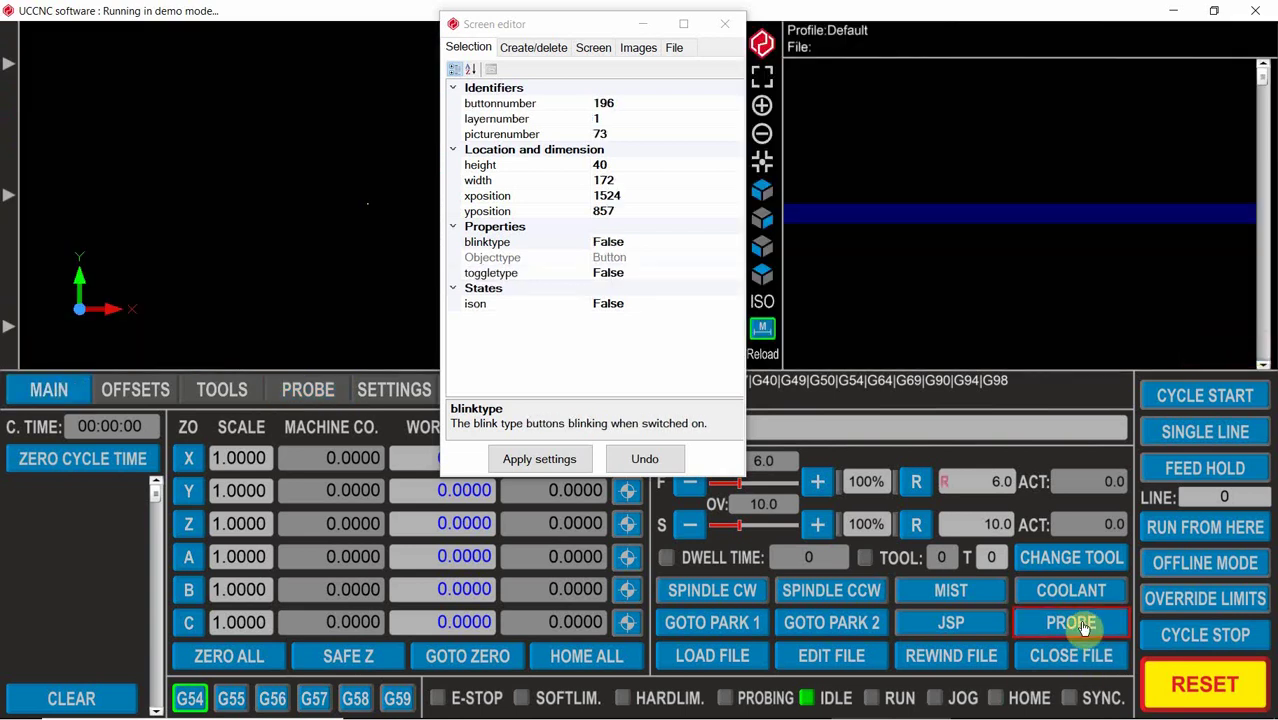
pyautogui.click(627, 195)
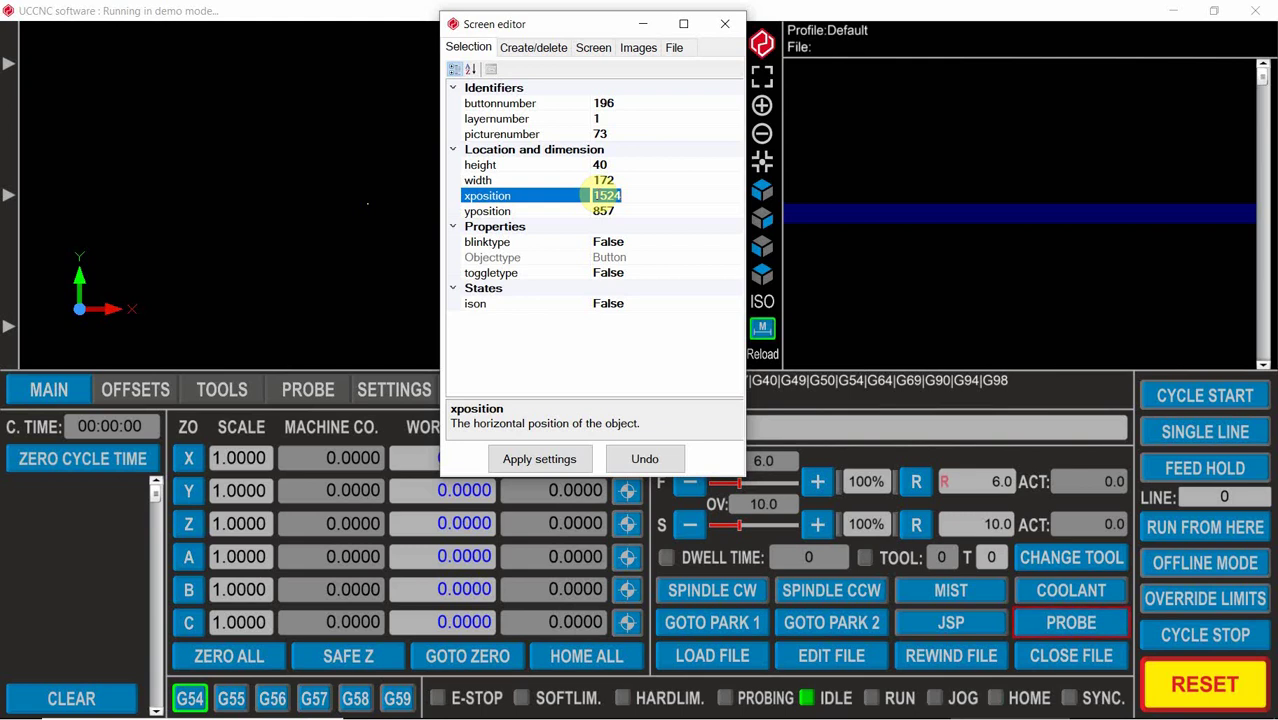
pyautogui.write('1344')
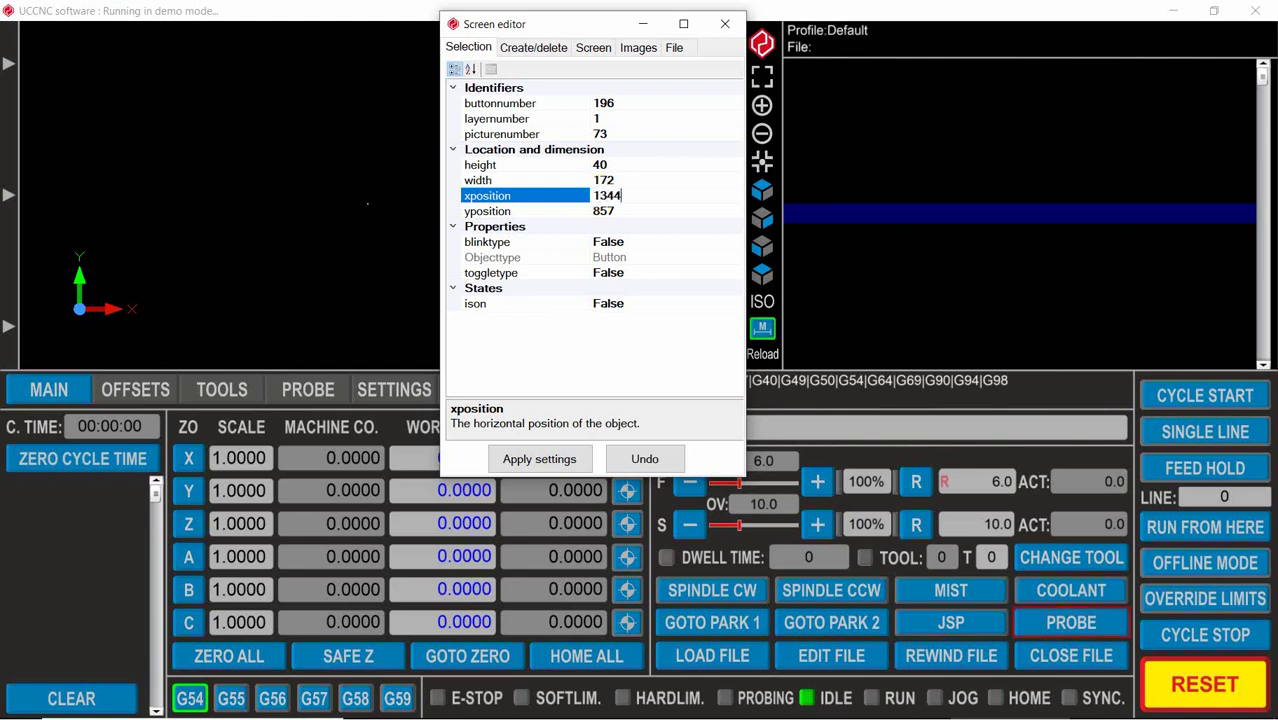
pyautogui.click(544, 464)
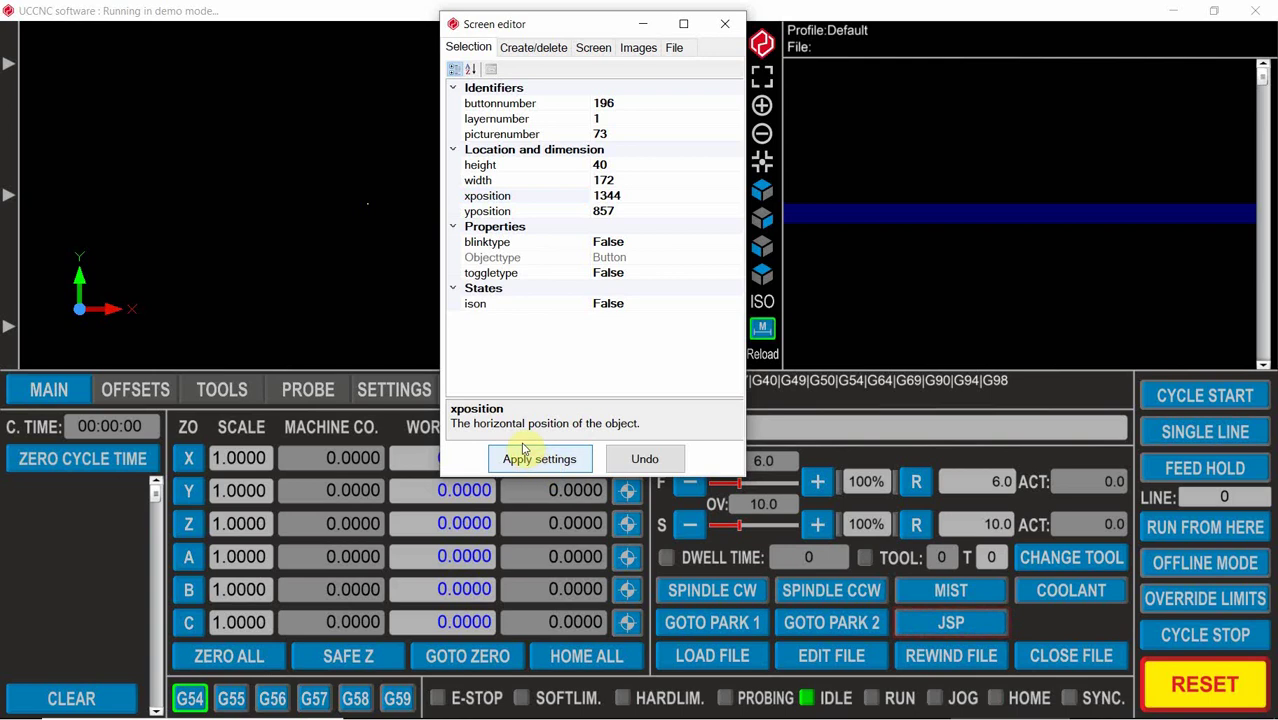
pyautogui.moveTo(556, 27); pyautogui.dragTo(719, 19)
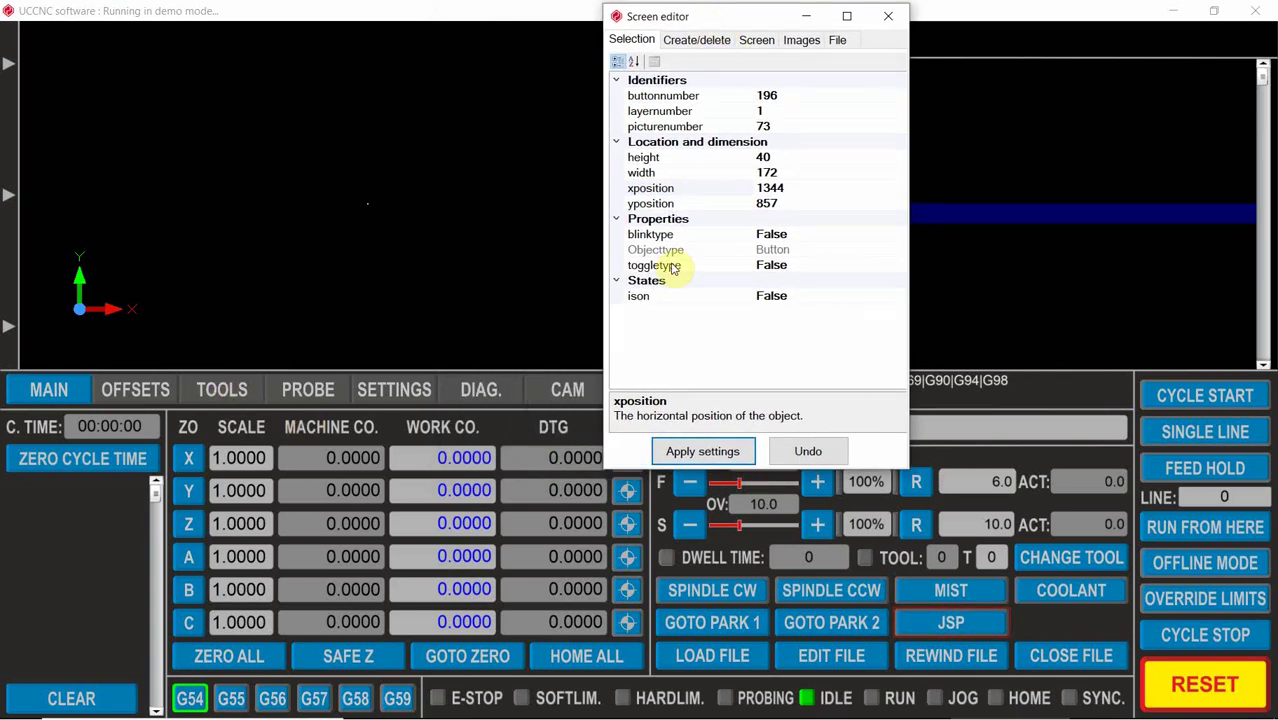
# Step: Create a new button with function number 821 and picture number 7
pyautogui.click(698, 40)
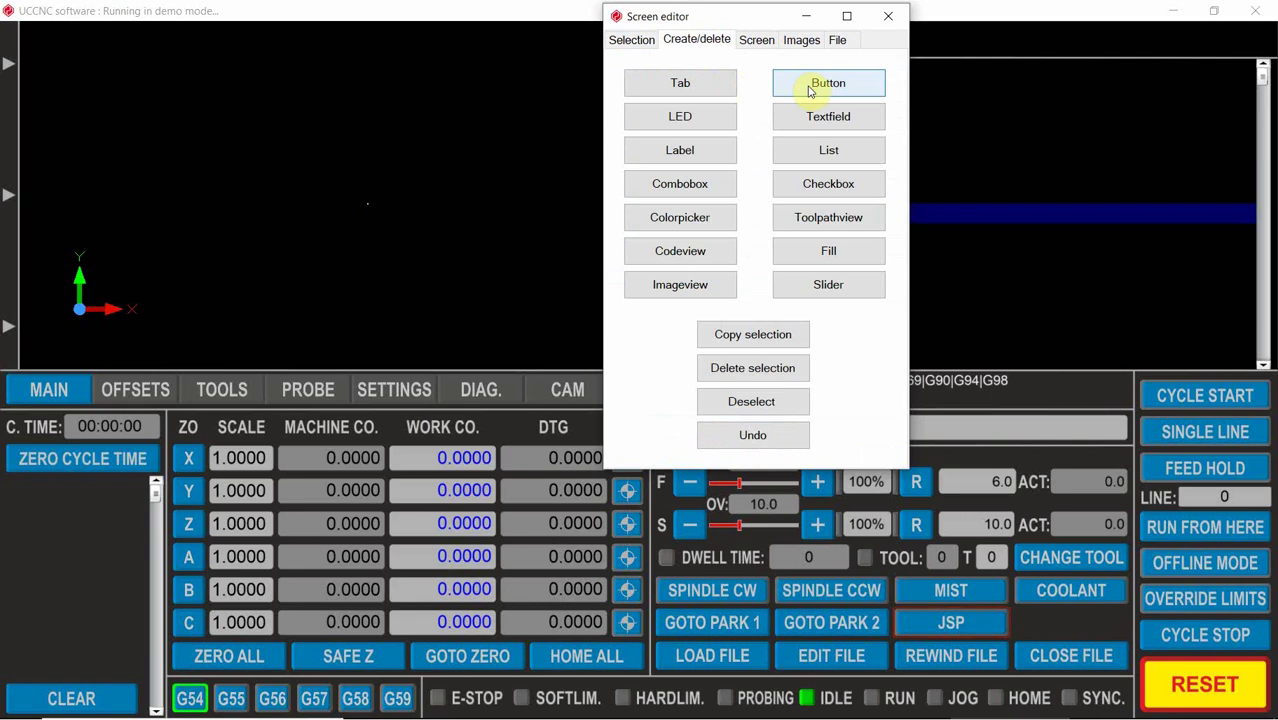
pyautogui.click(810, 91)
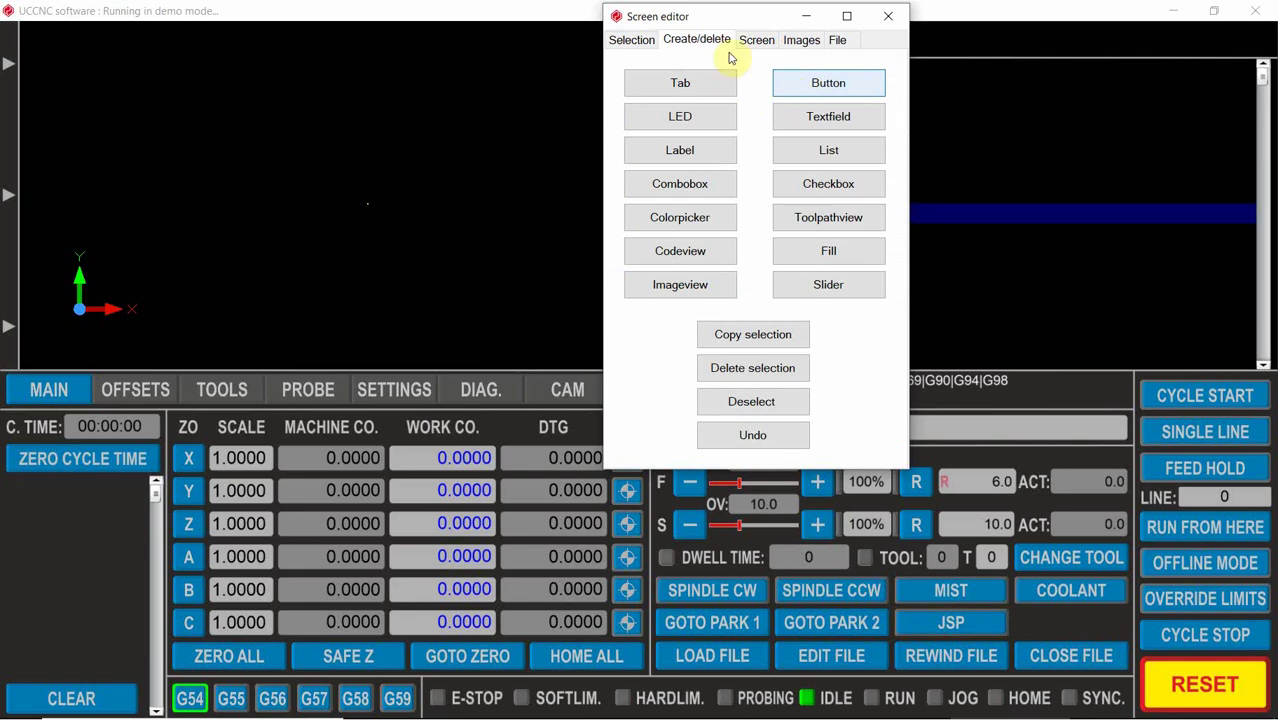
pyautogui.moveTo(727, 23); pyautogui.dragTo(372, 32)
pyautogui.click(253, 47)
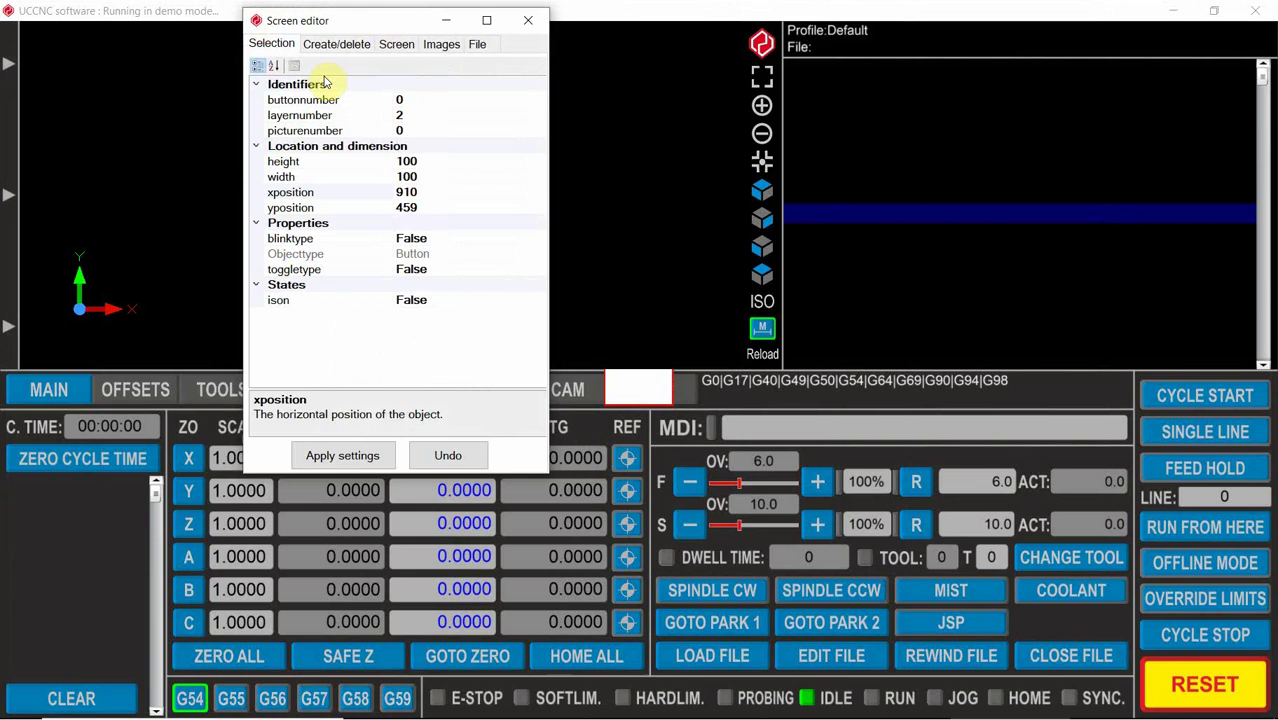
pyautogui.click(414, 100)
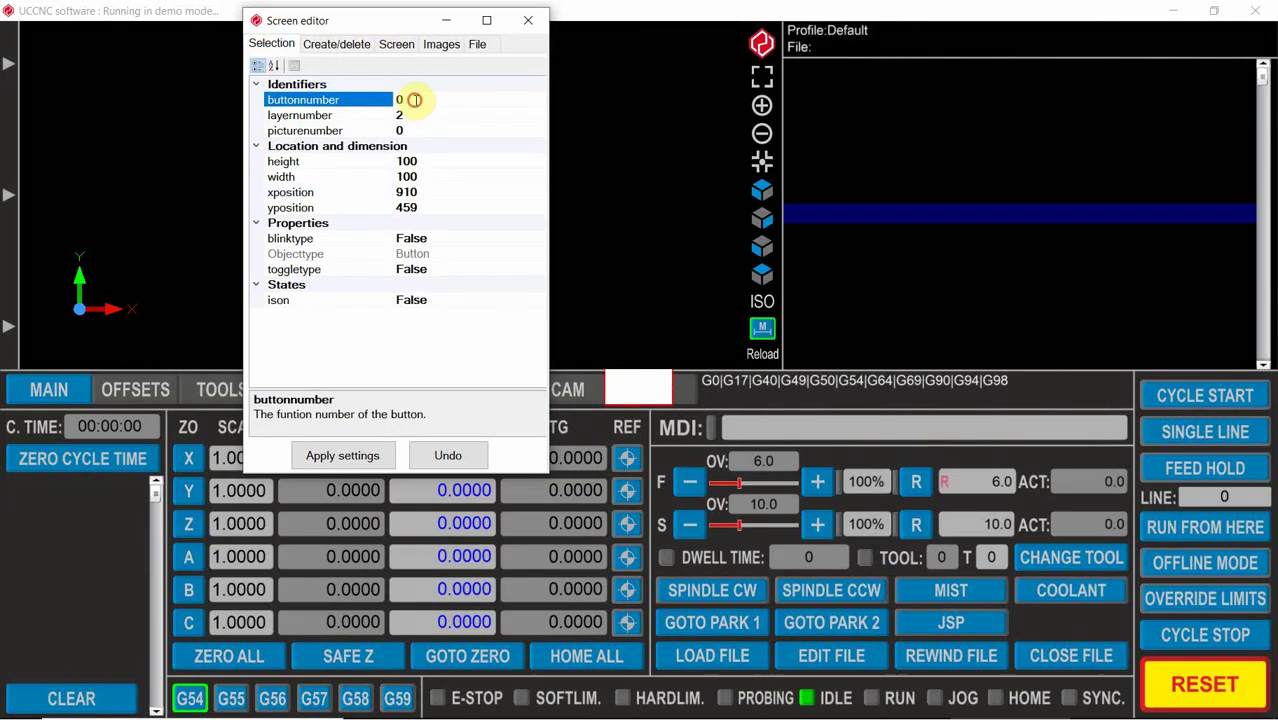
pyautogui.doubleClick(399, 100)
pyautogui.write('821')
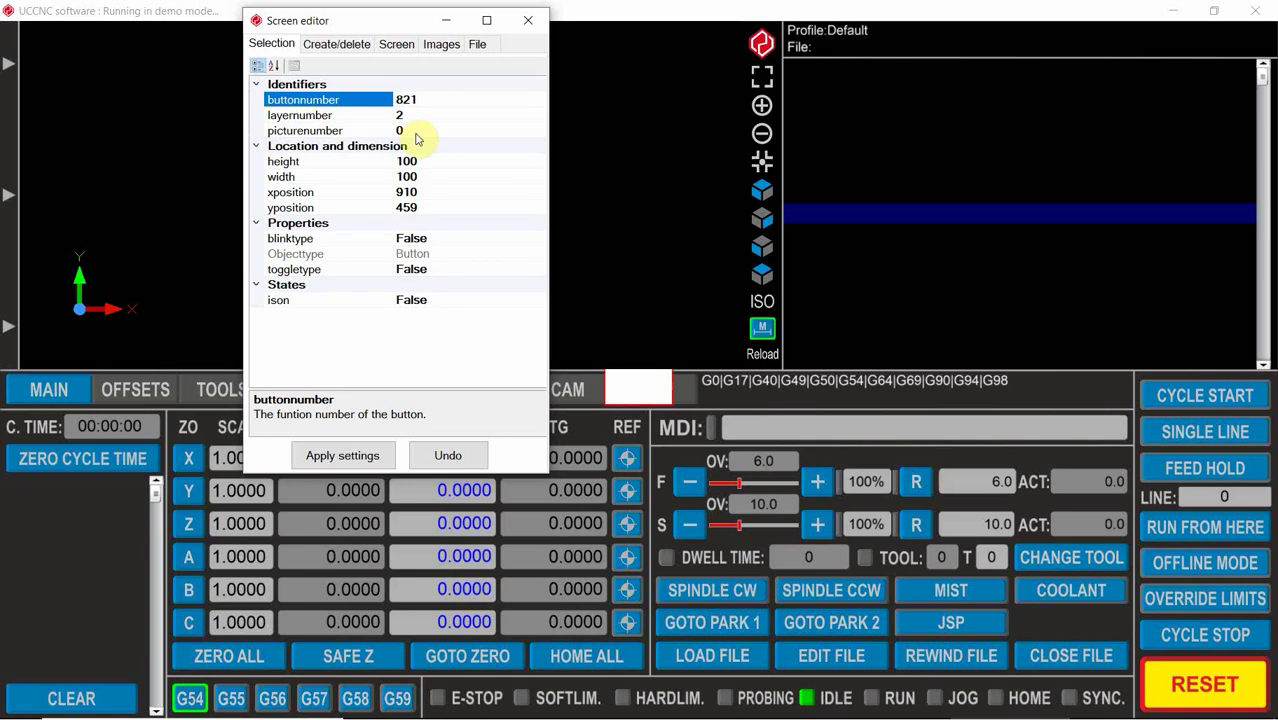
pyautogui.click(415, 132)
pyautogui.click(416, 132)
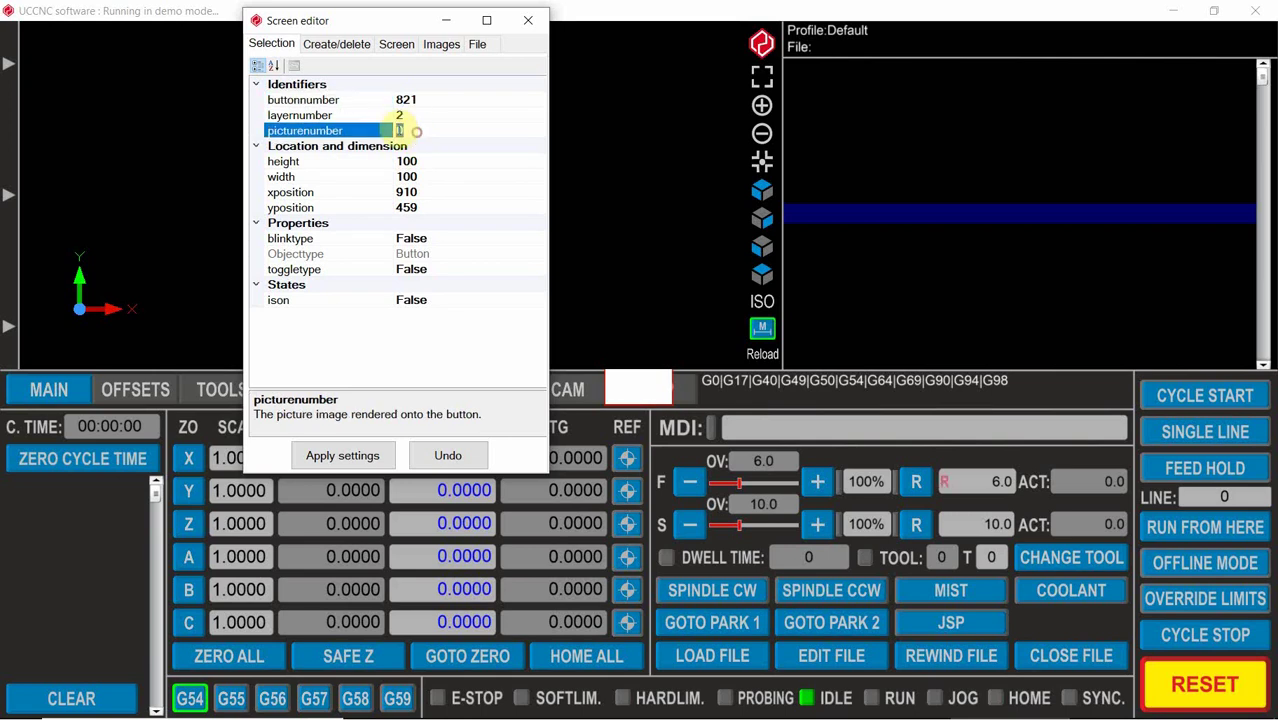
pyautogui.write('73')
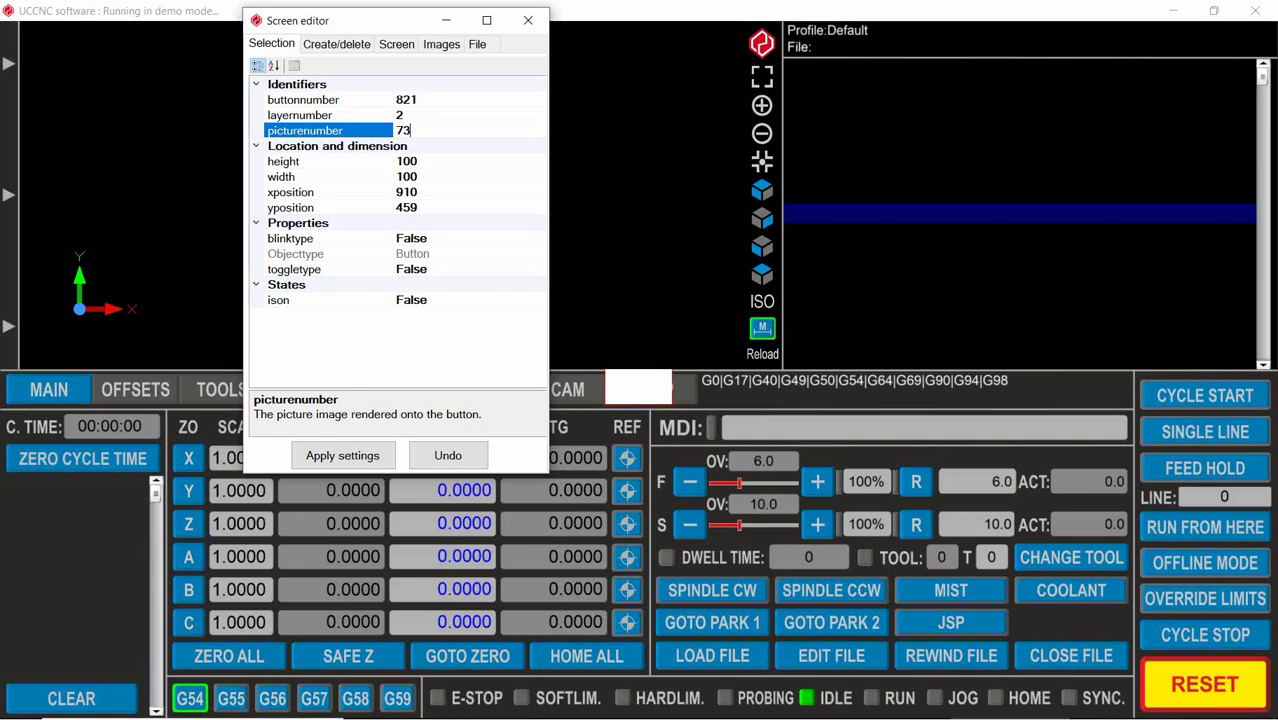
# Step: Give the new button height 40, width 172, xposition 1524 and yposition 857, and apply
pyautogui.click(406, 162)
pyautogui.click(406, 162)
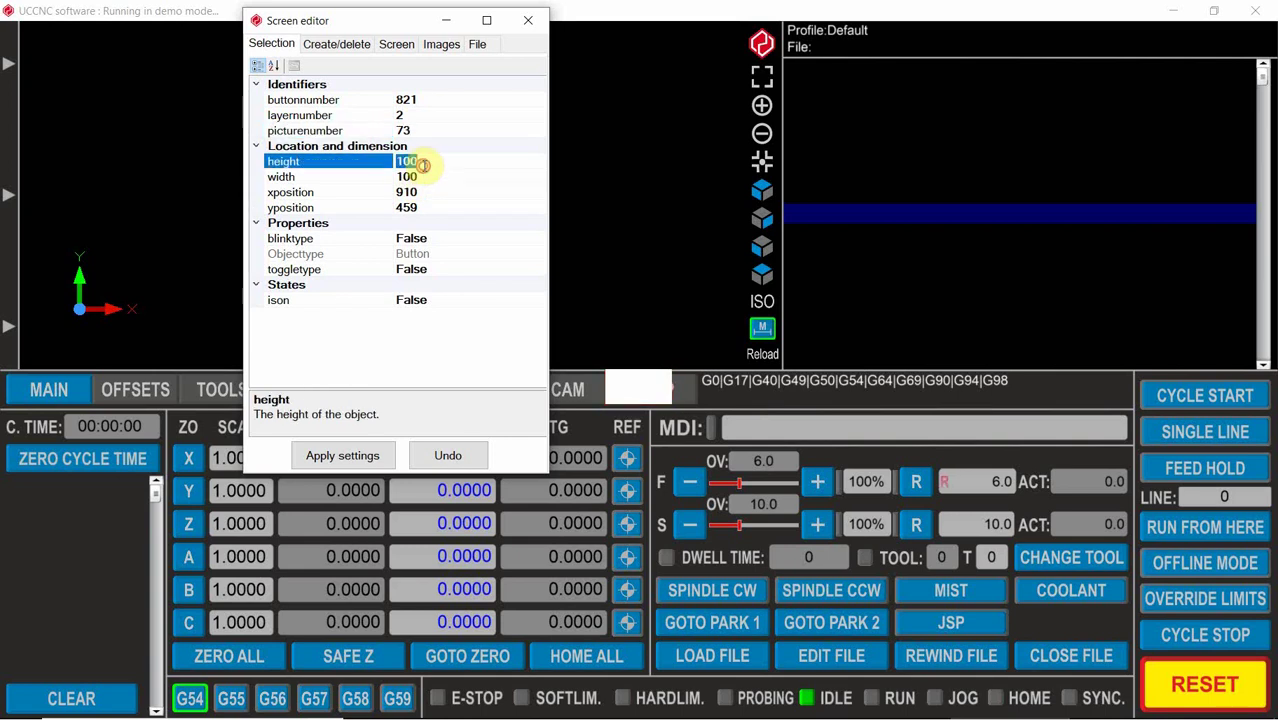
pyautogui.write('40')
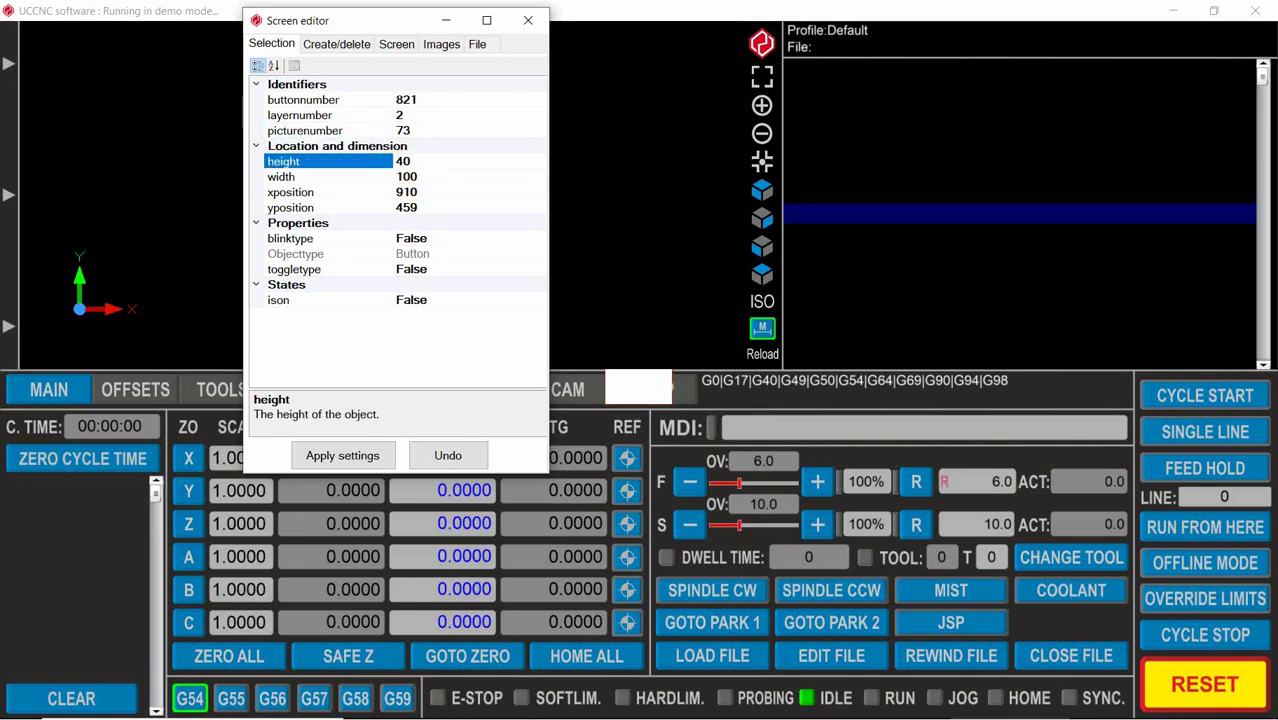
pyautogui.click(440, 177)
pyautogui.click(403, 176)
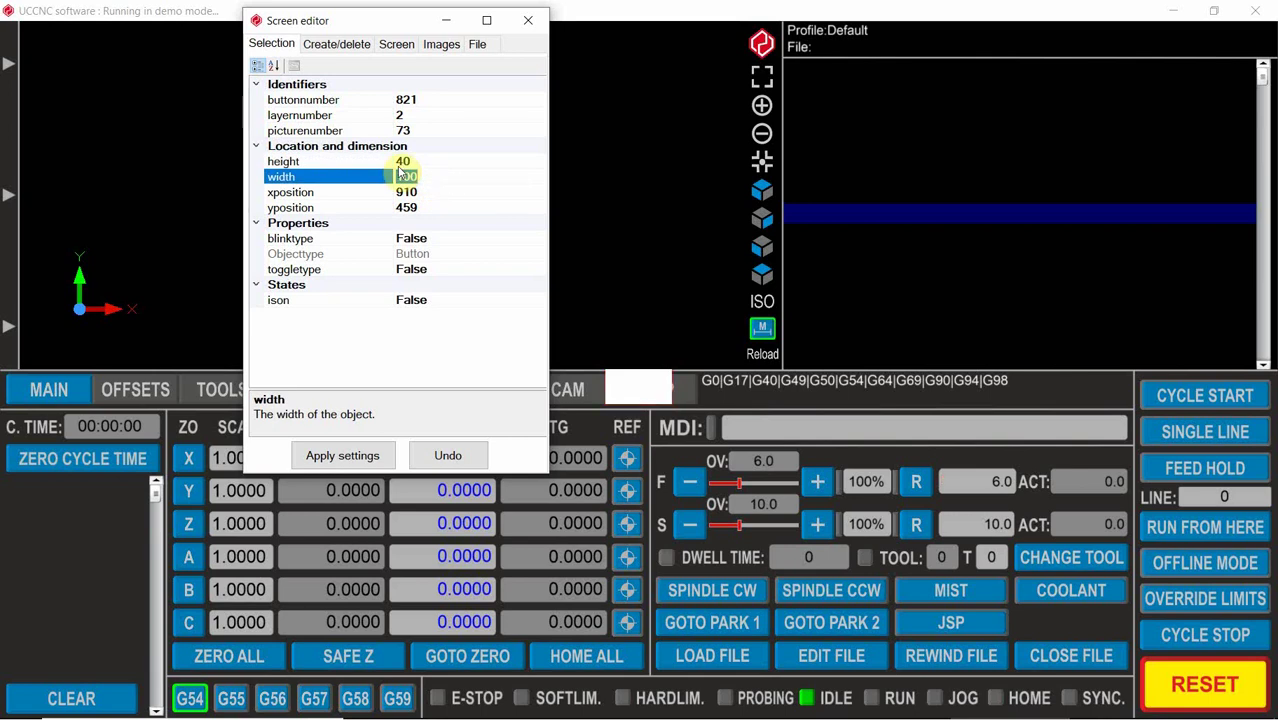
pyautogui.write('172')
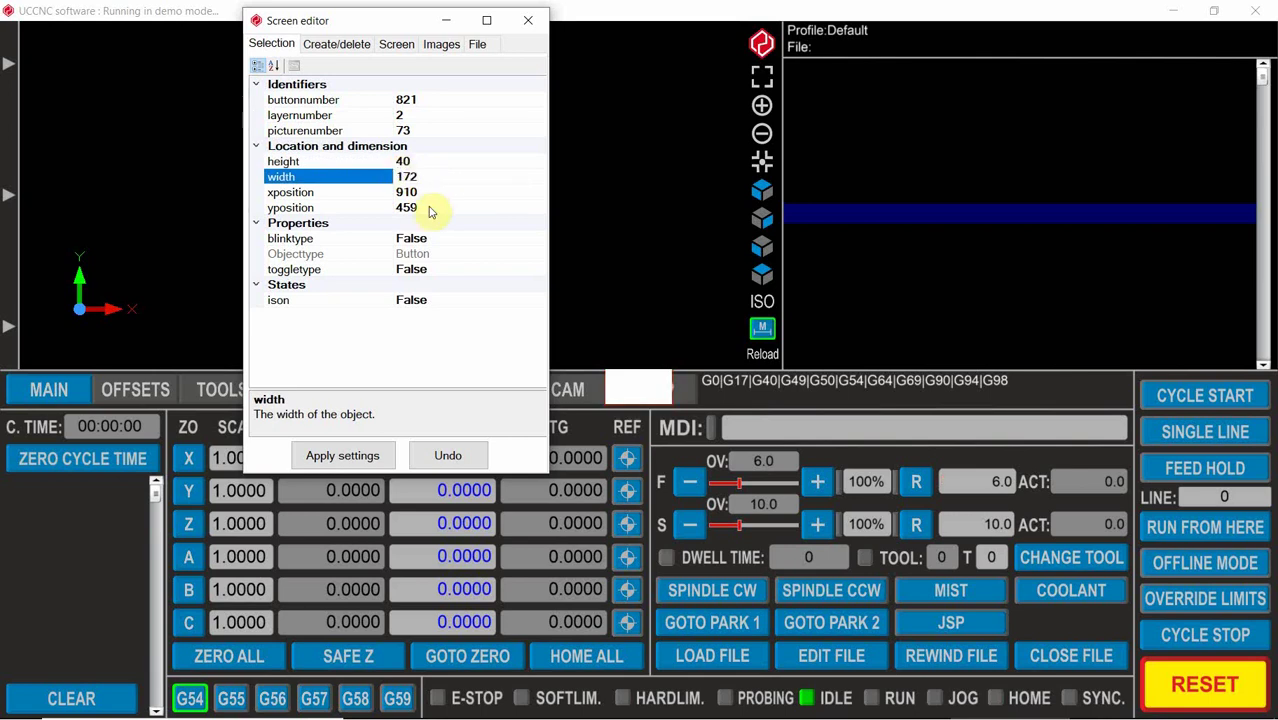
pyautogui.click(406, 192)
pyautogui.click(405, 191)
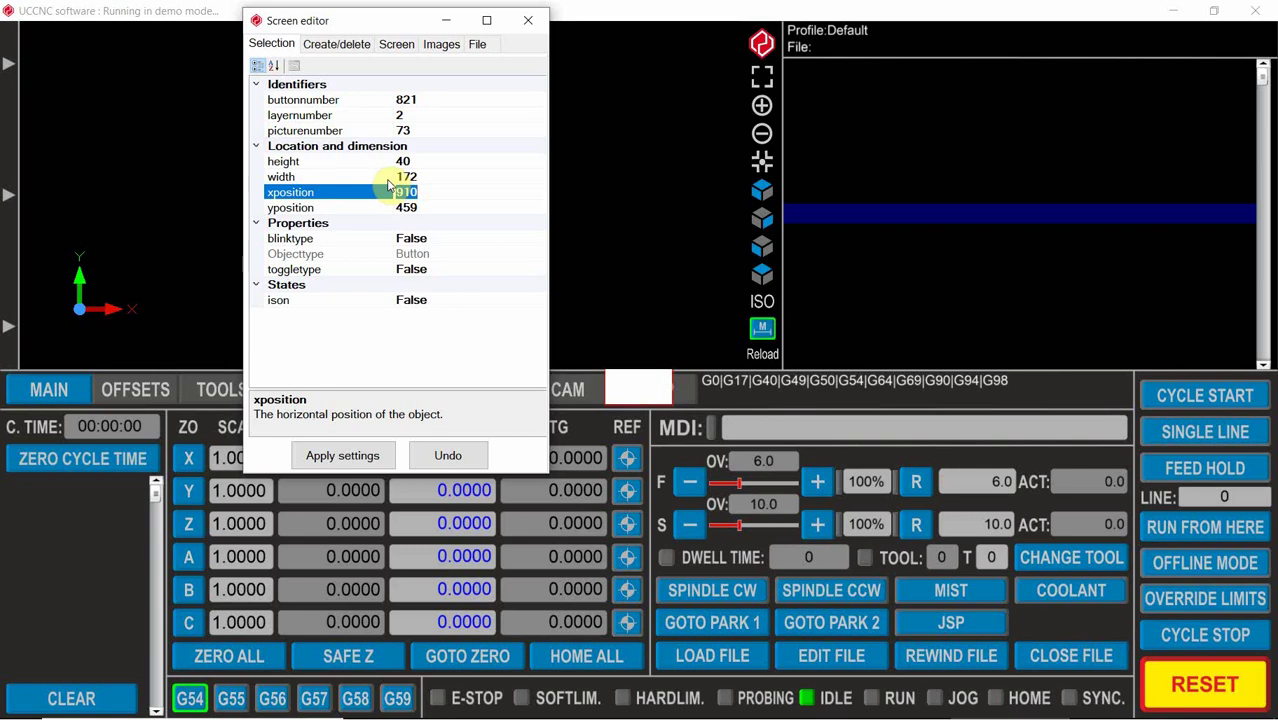
pyautogui.write('1524')
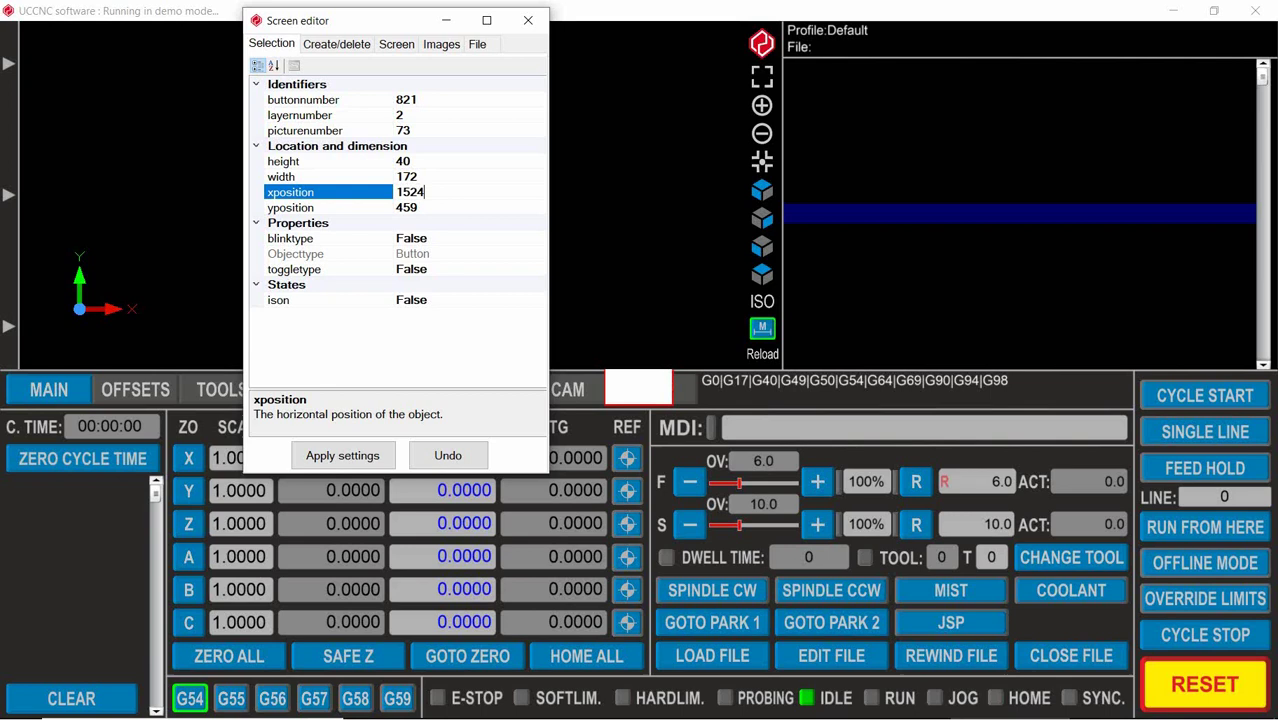
pyautogui.click(390, 207)
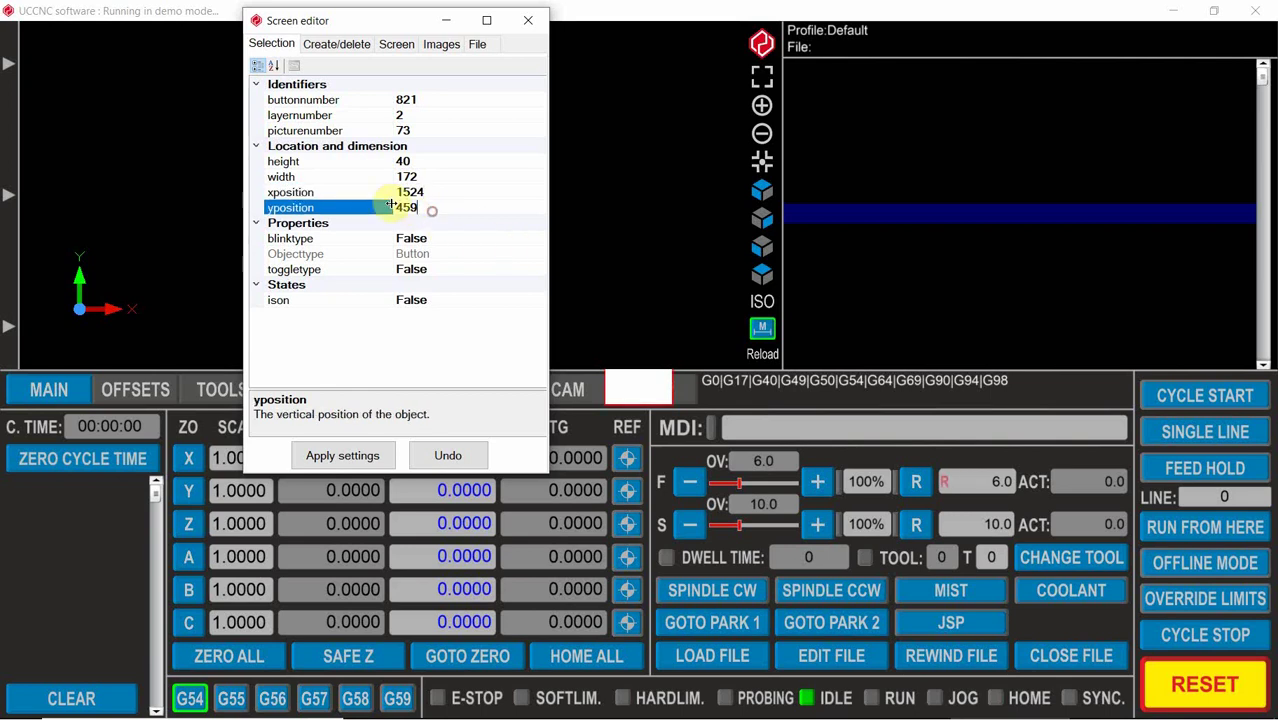
pyautogui.click(386, 207)
pyautogui.moveTo(412, 213); pyautogui.dragTo(386, 213)
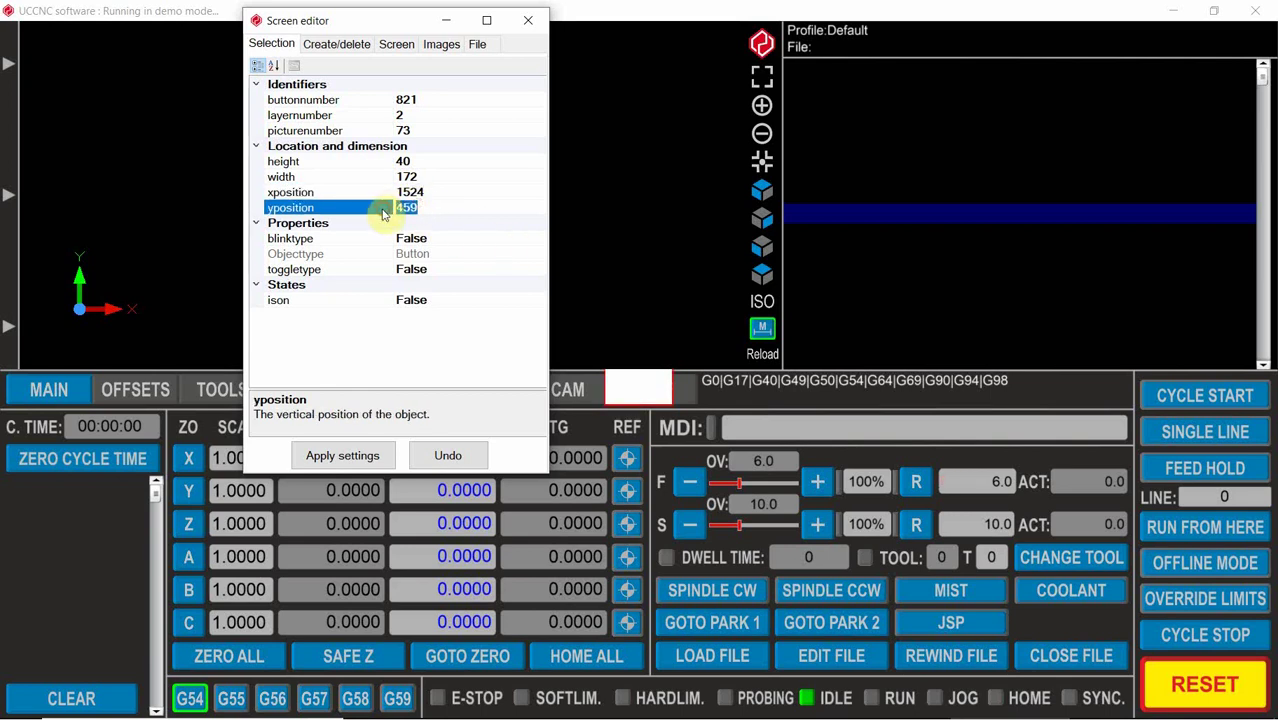
pyautogui.write('857')
pyautogui.click(345, 457)
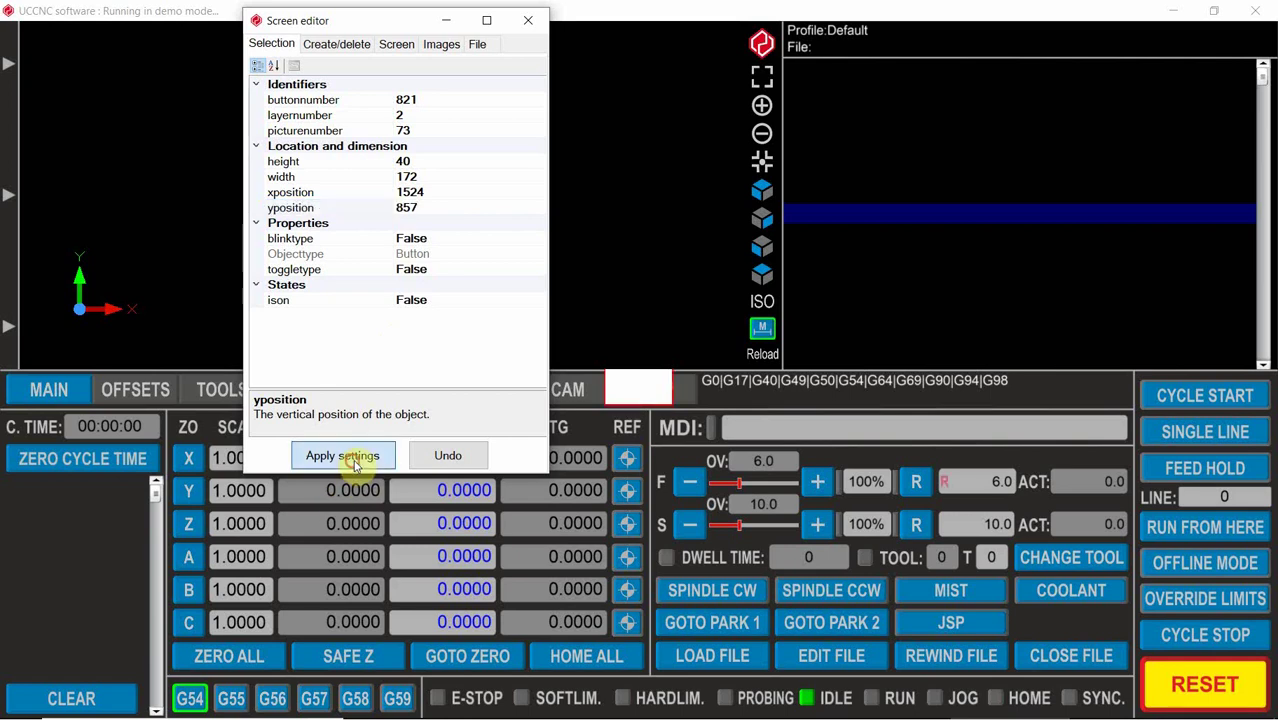
# Step: Select the new PROBE button and save the screenset to Default2019
pyautogui.click(1060, 622)
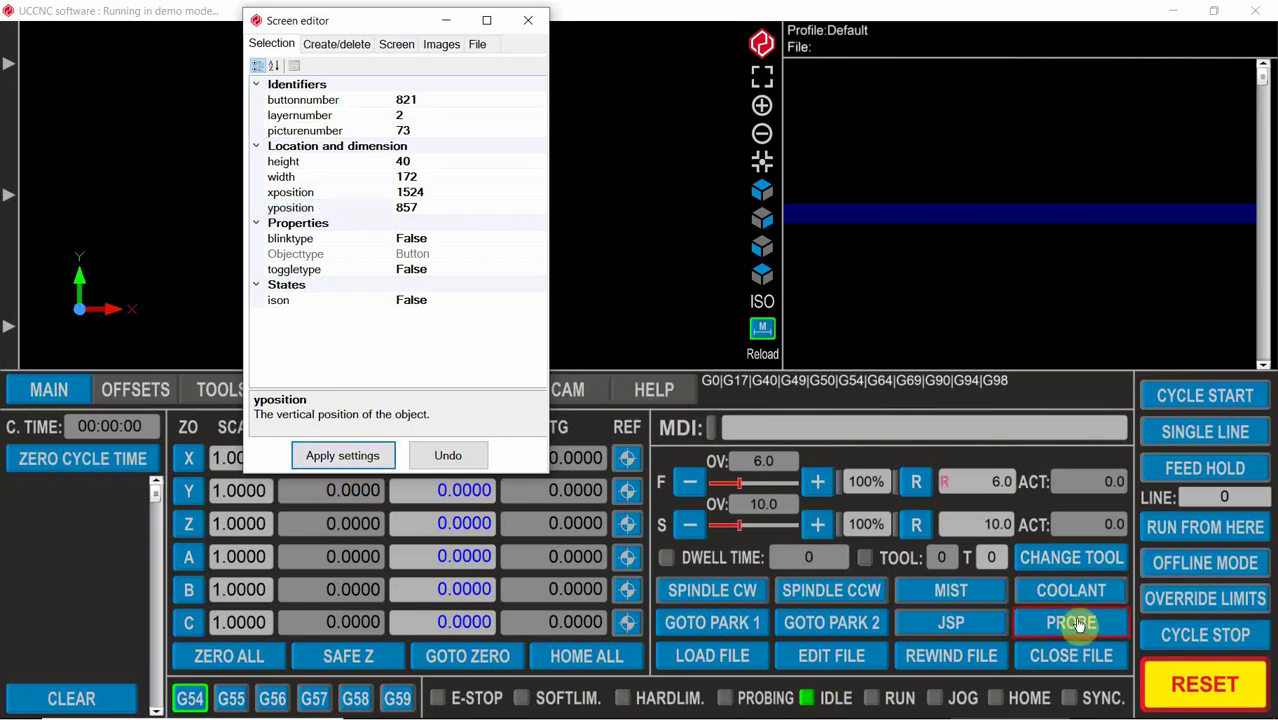
pyautogui.click(478, 47)
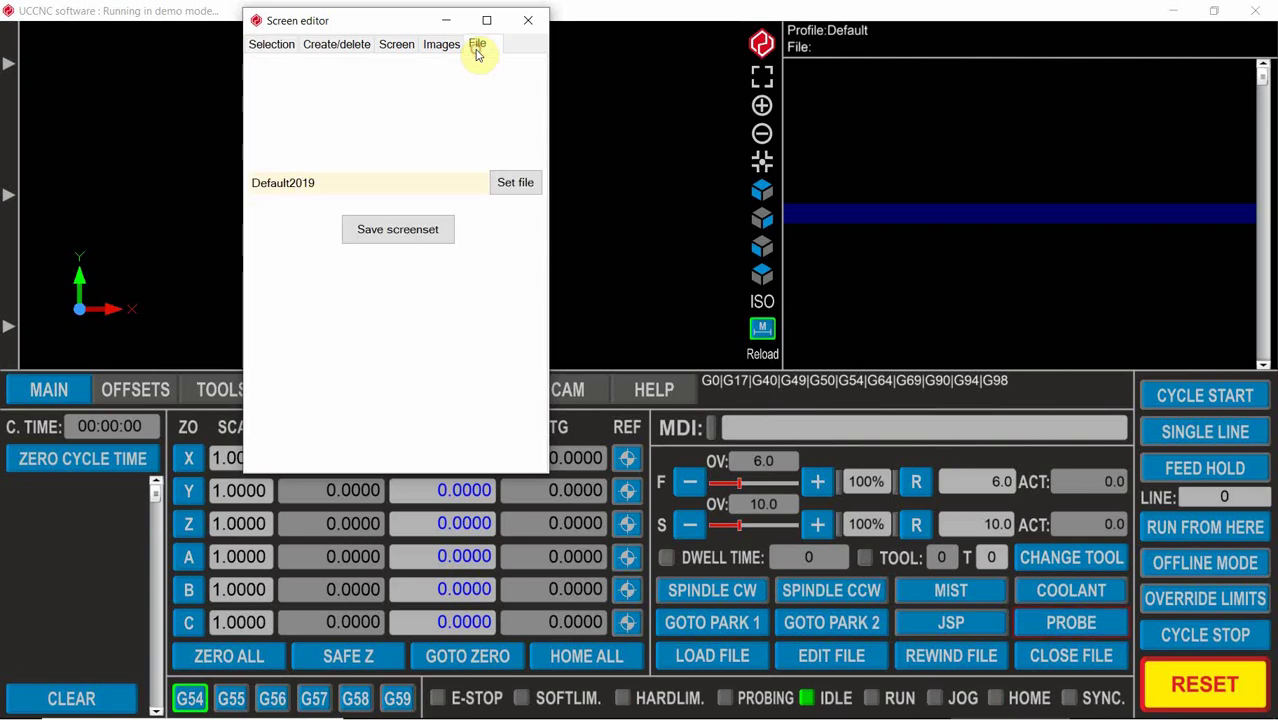
pyautogui.click(425, 236)
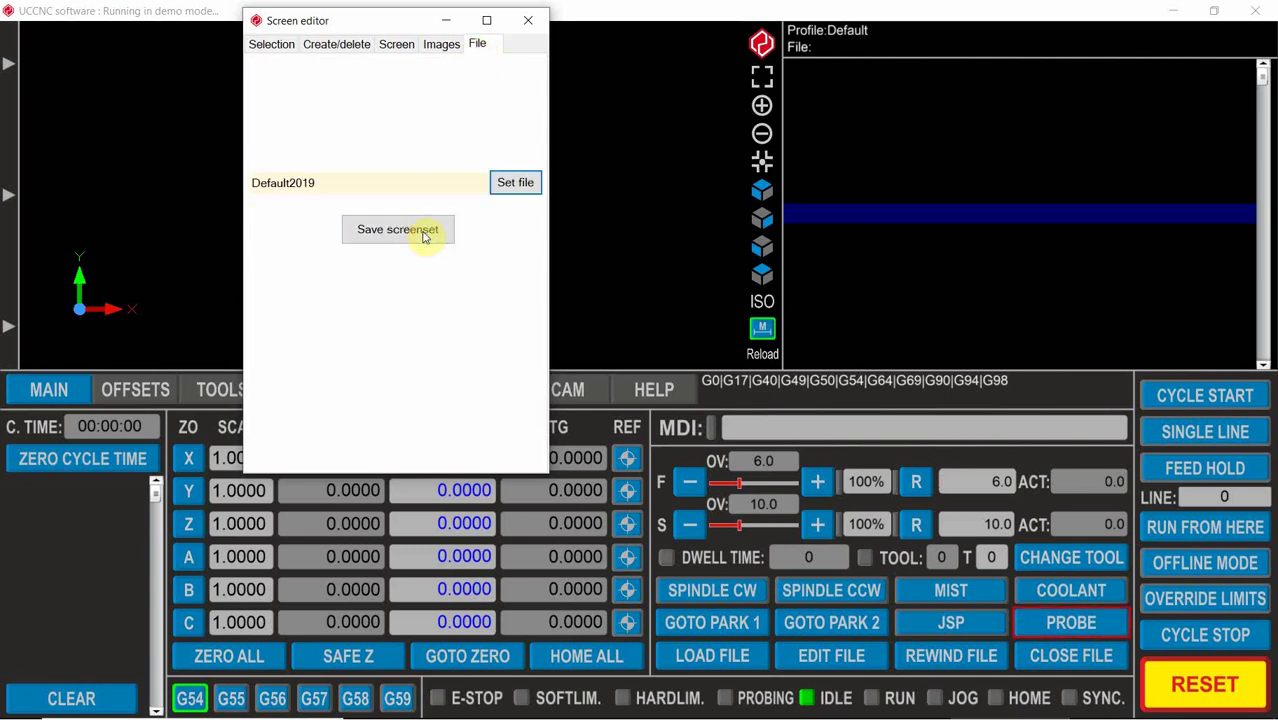
pyautogui.click(1092, 628)
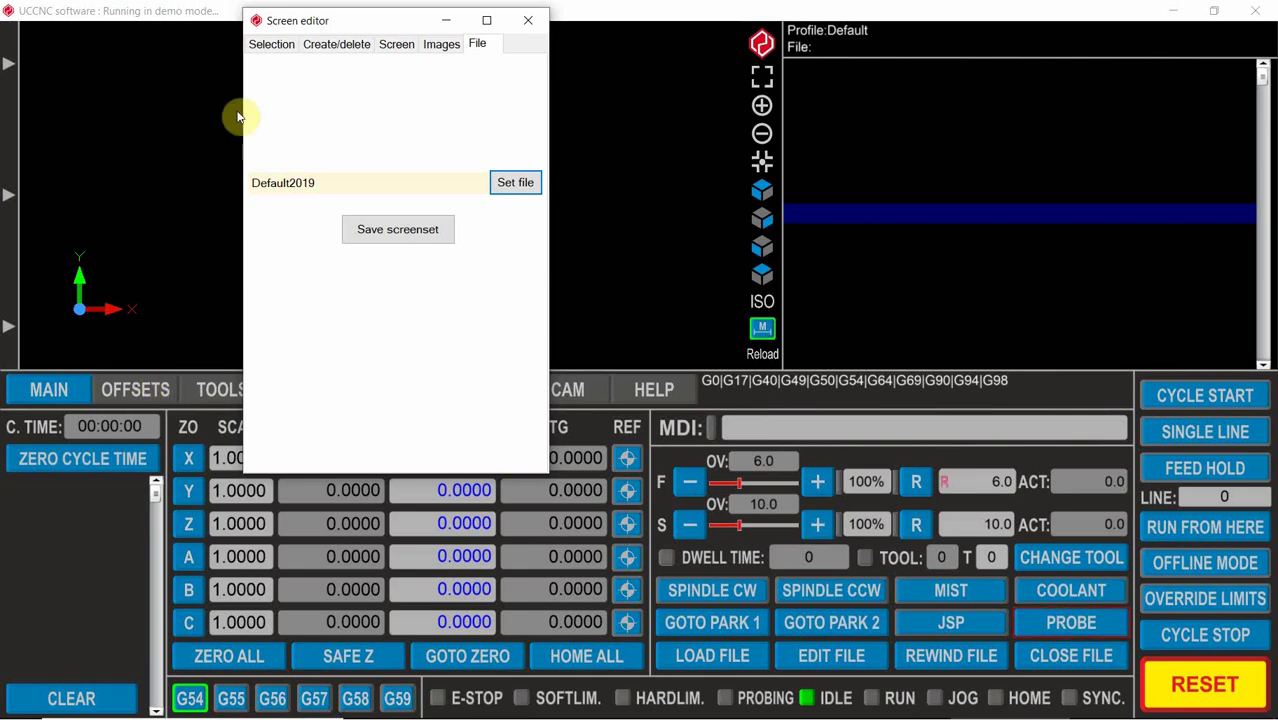
# Step: Select the new button's layernumber property, then close the Screen editor
pyautogui.click(271, 45)
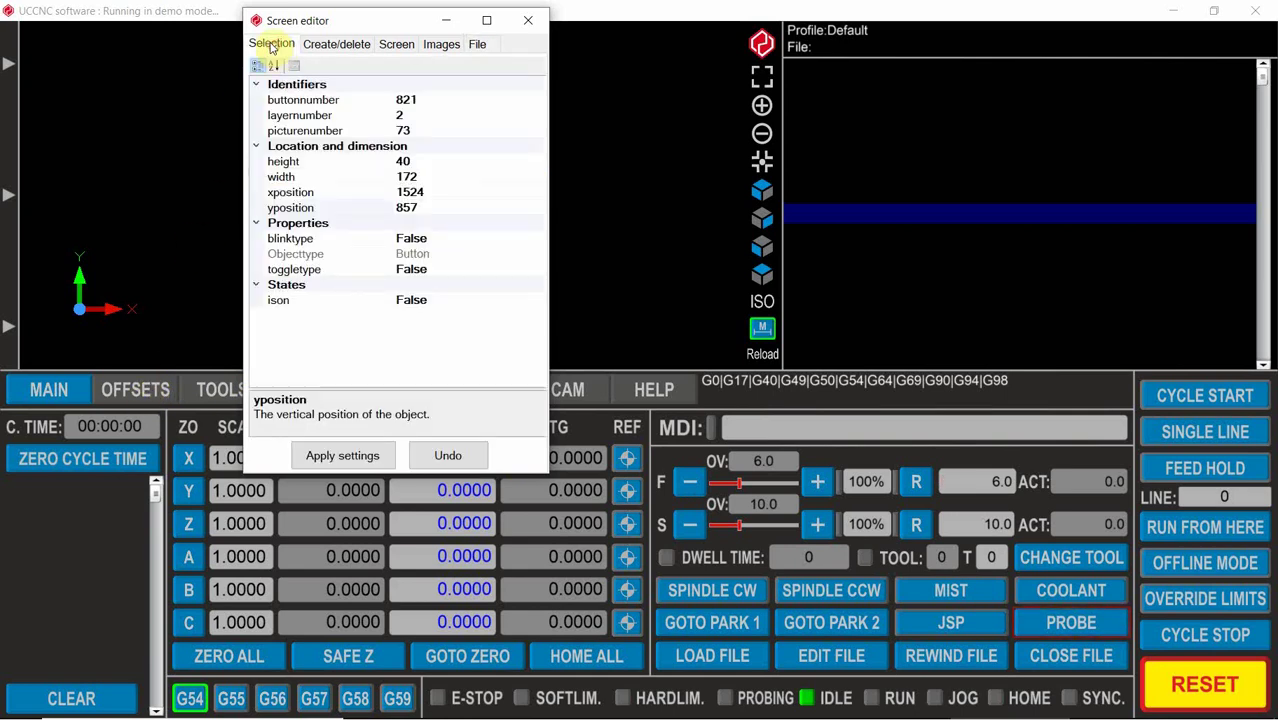
pyautogui.click(398, 115)
pyautogui.click(417, 118)
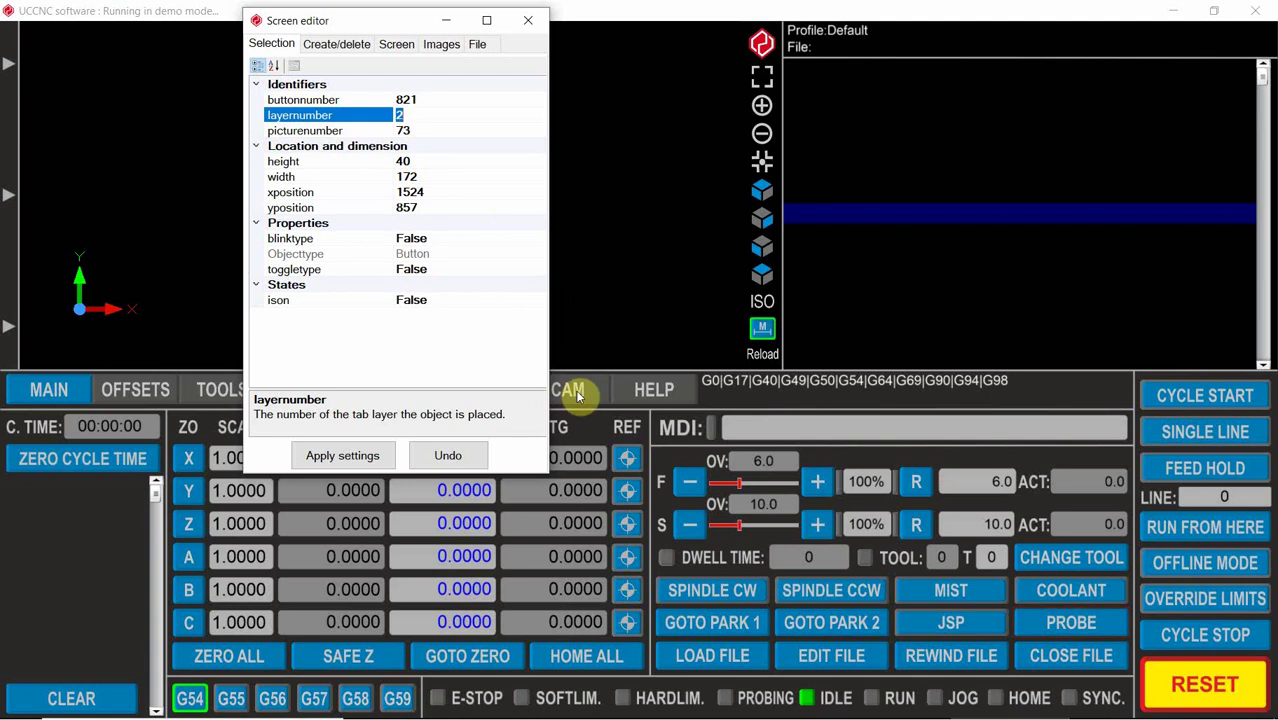
pyautogui.click(529, 22)
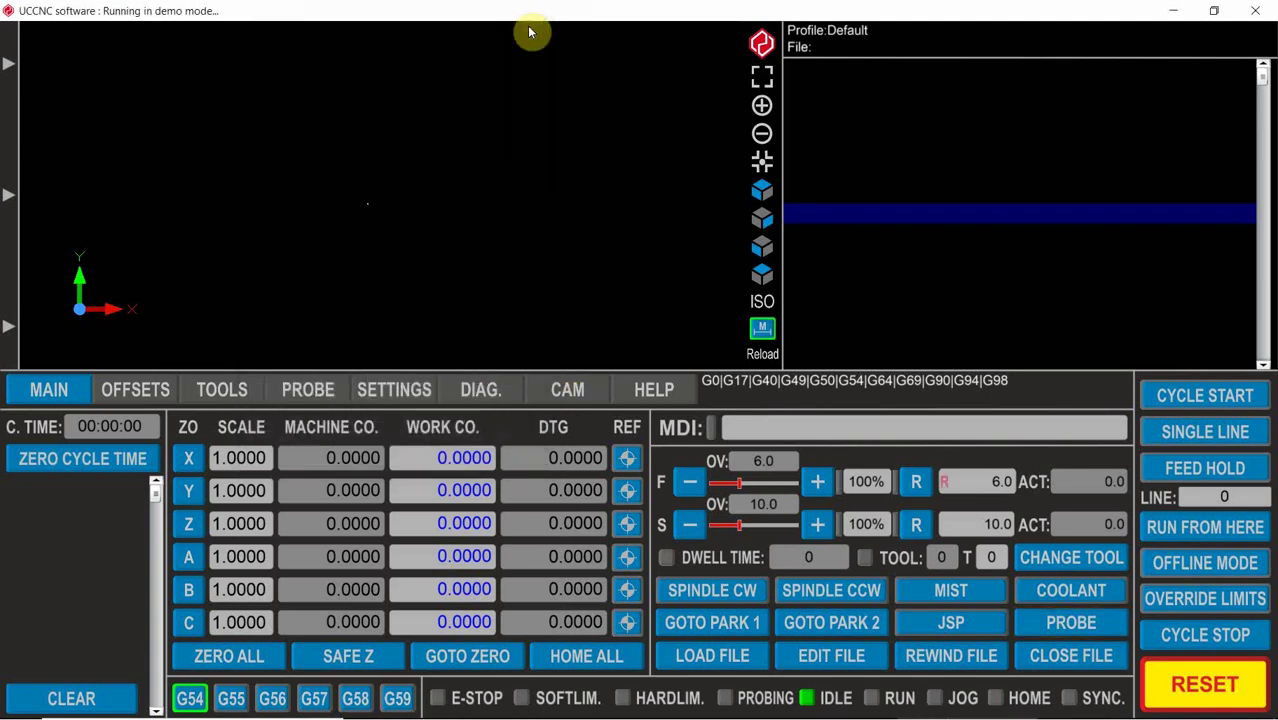
# Step: Check the Offsets, Settings and Diag. pages for the button, then return to Main and Settings
pyautogui.click(150, 389)
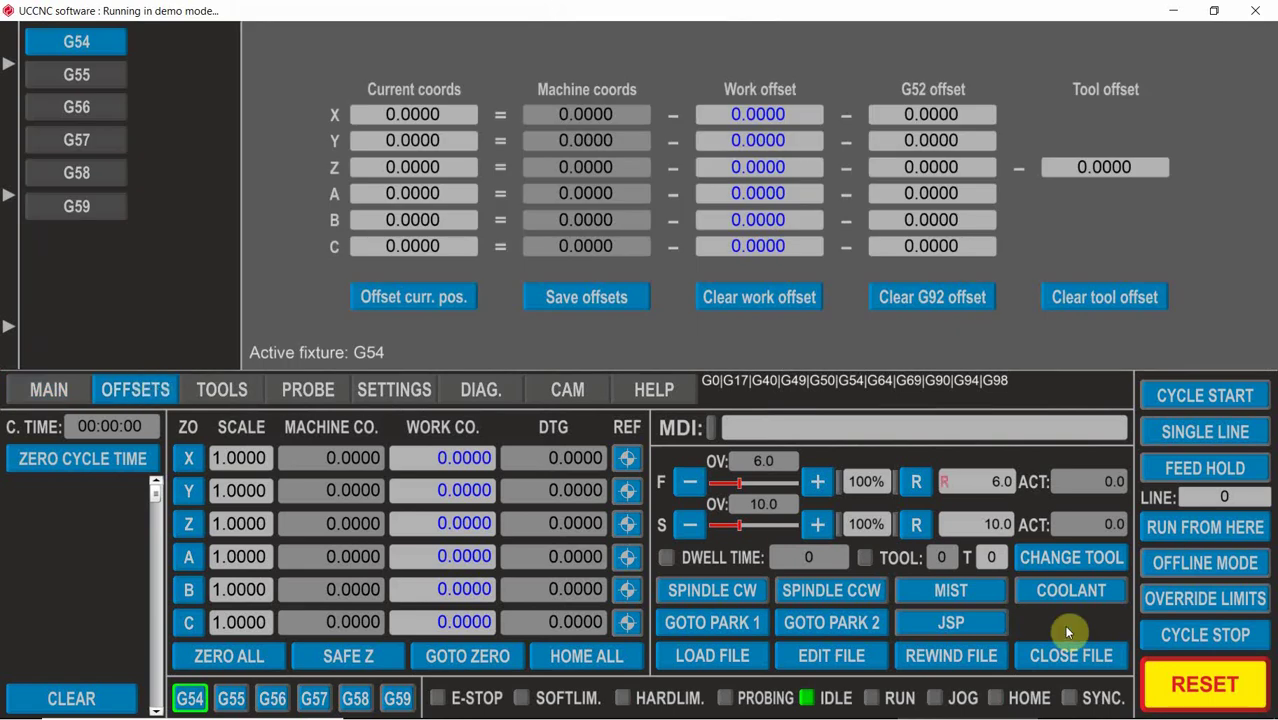
pyautogui.click(388, 389)
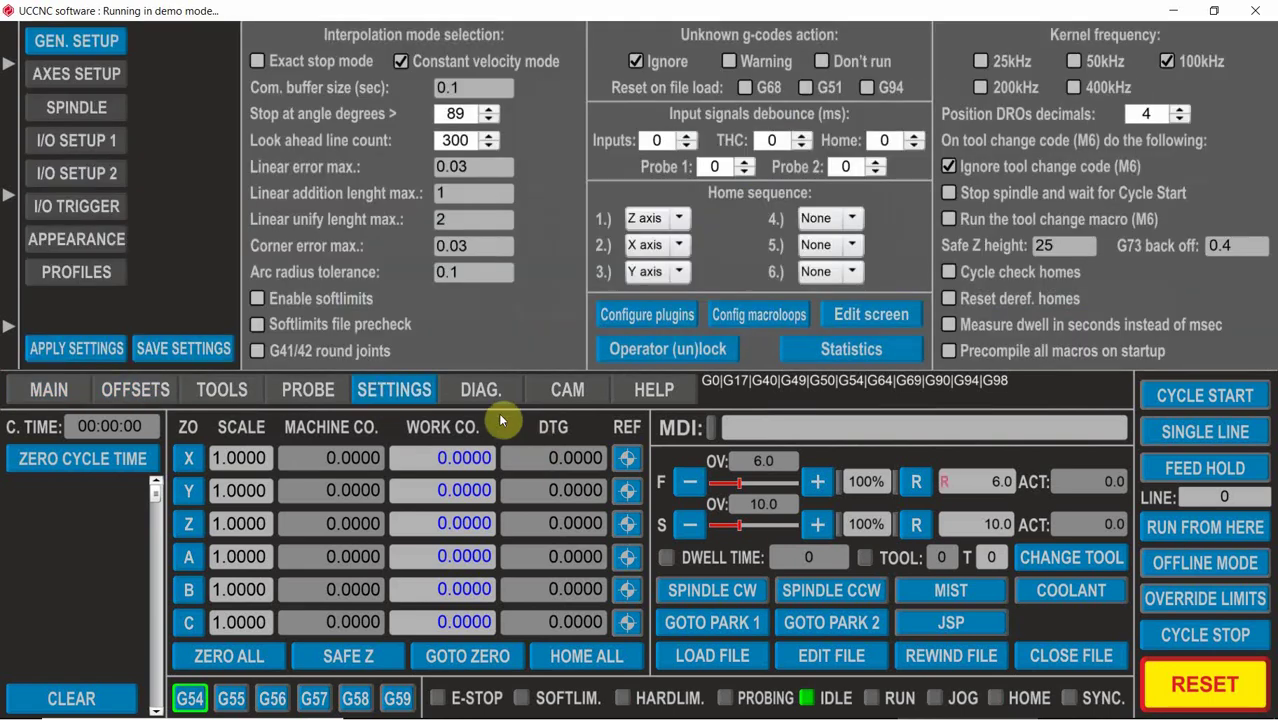
pyautogui.click(493, 398)
pyautogui.click(70, 391)
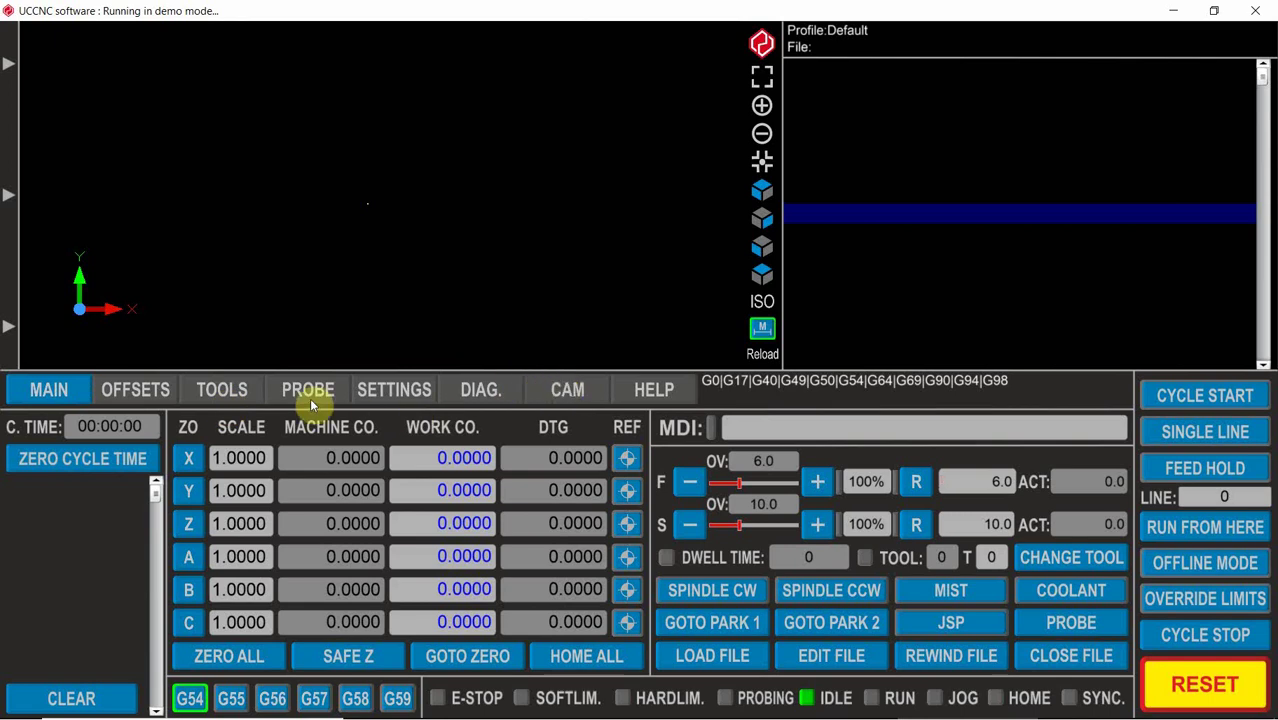
pyautogui.click(385, 393)
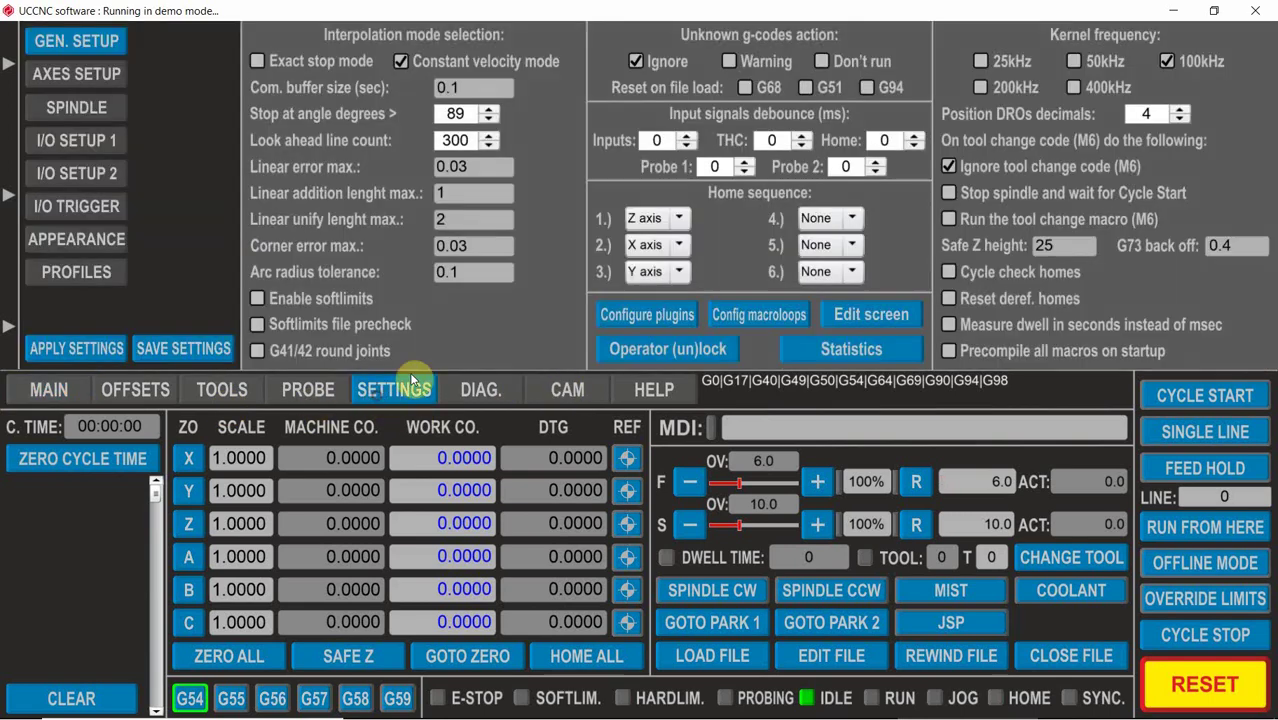
# Step: Set the Main page PROBE button's layernumber to 1 and apply it
pyautogui.click(846, 317)
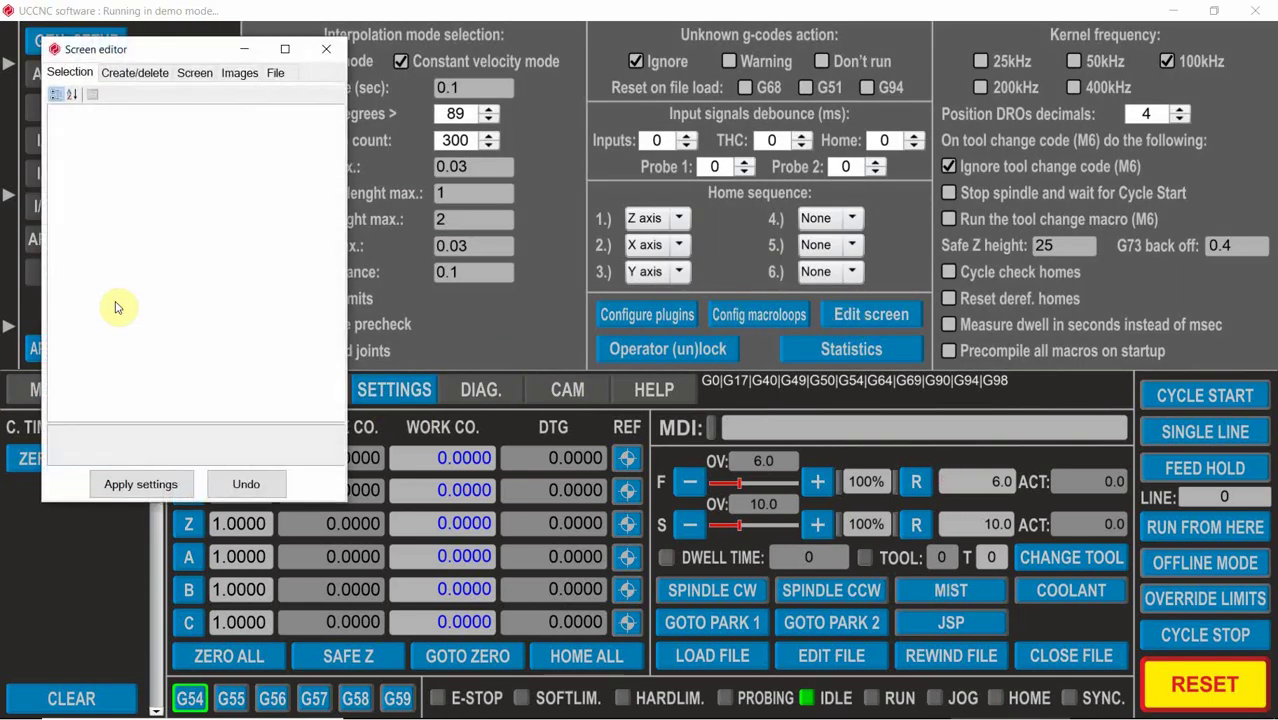
pyautogui.click(26, 390)
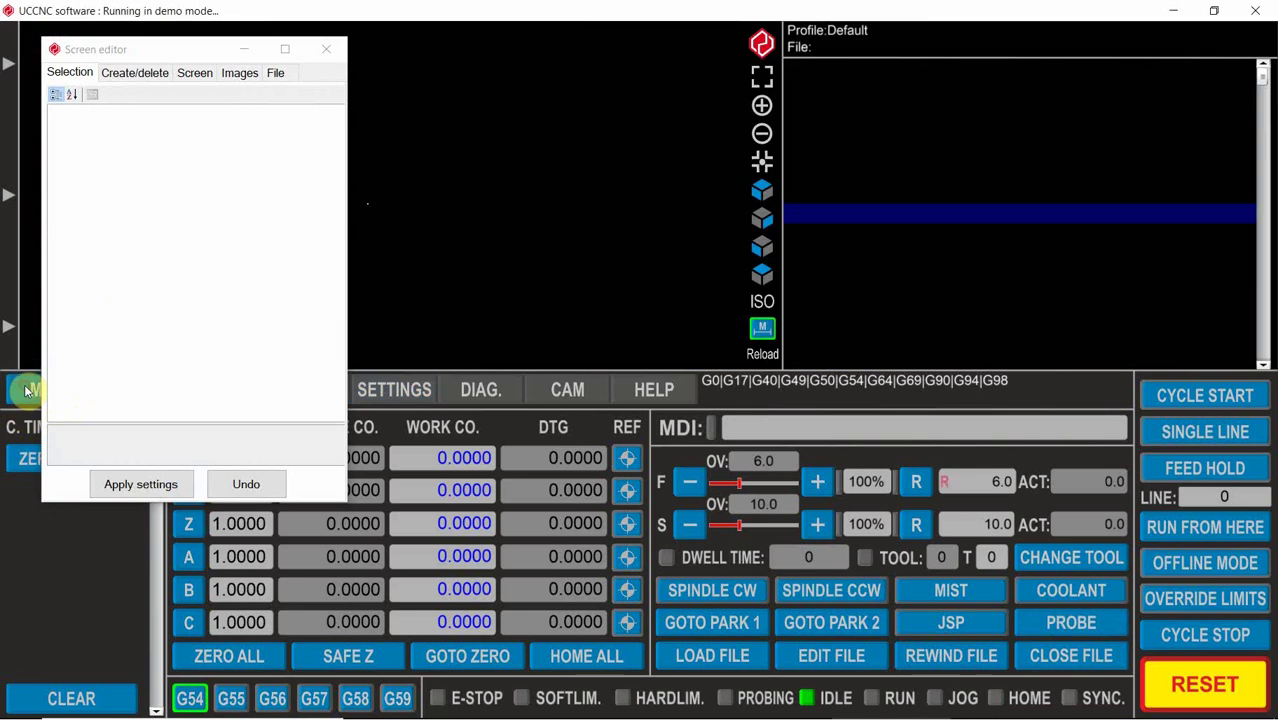
pyautogui.click(1078, 627)
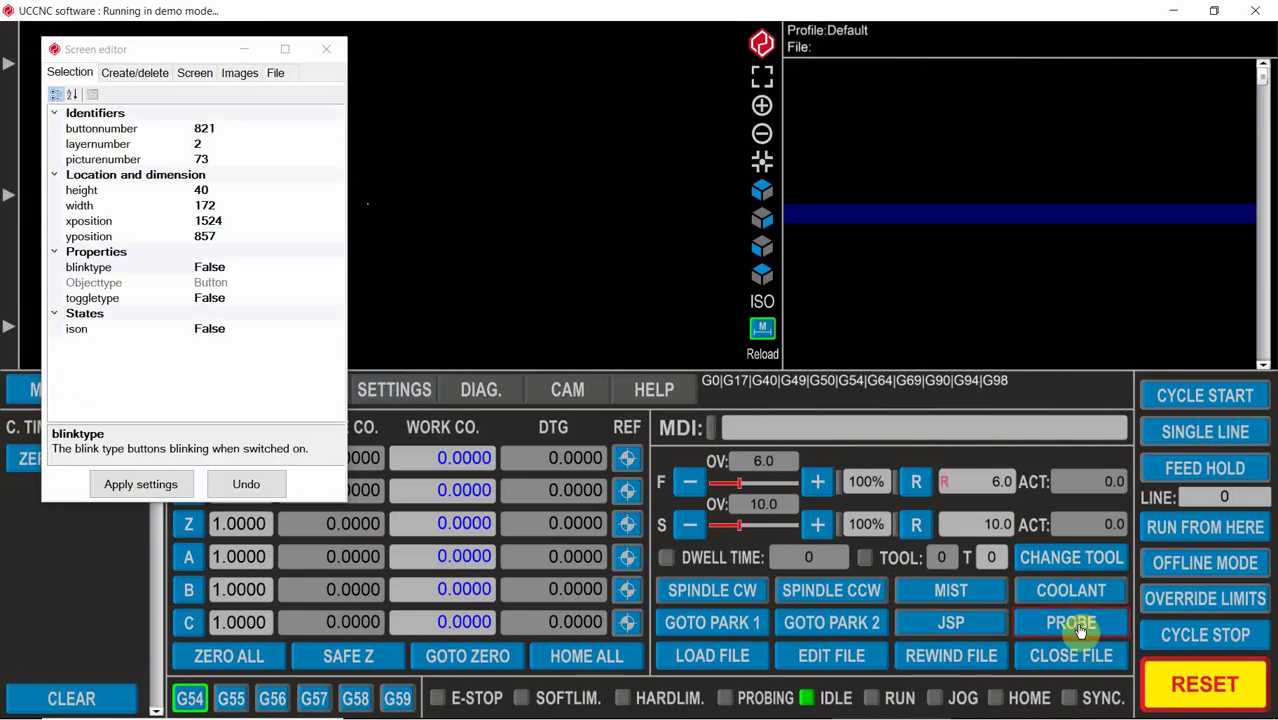
pyautogui.click(205, 146)
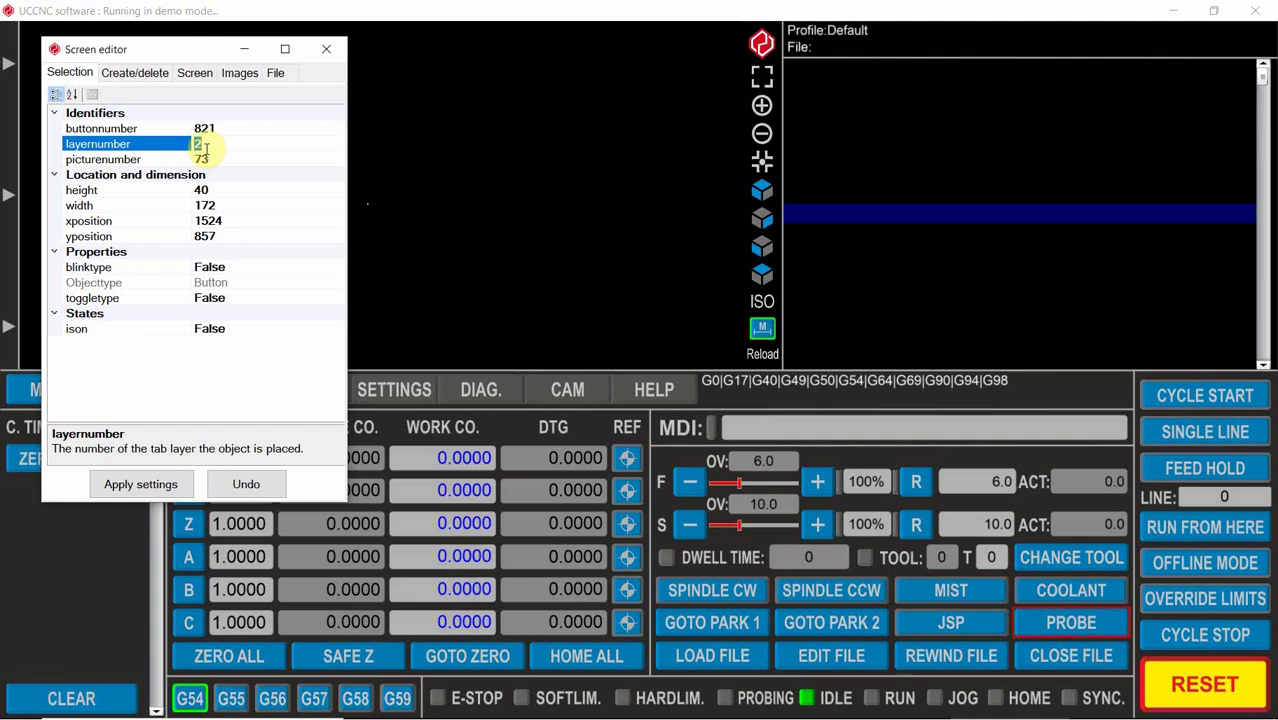
pyautogui.click(126, 488)
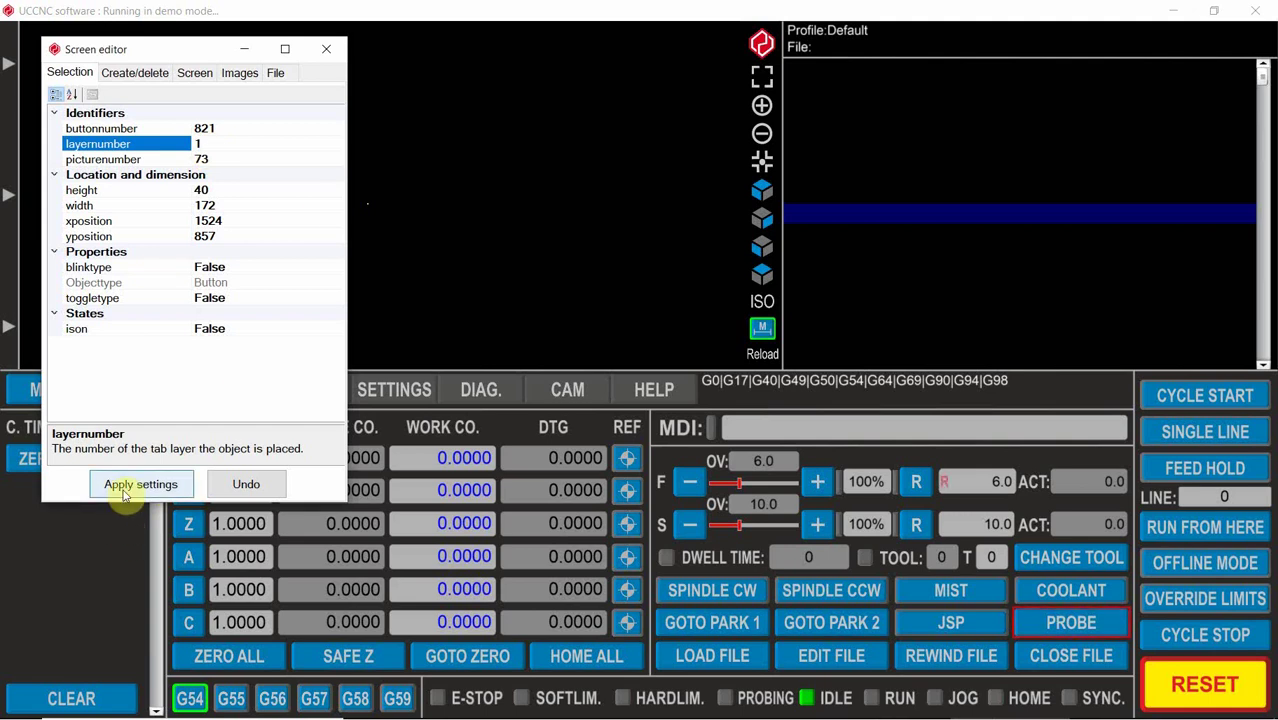
pyautogui.click(276, 73)
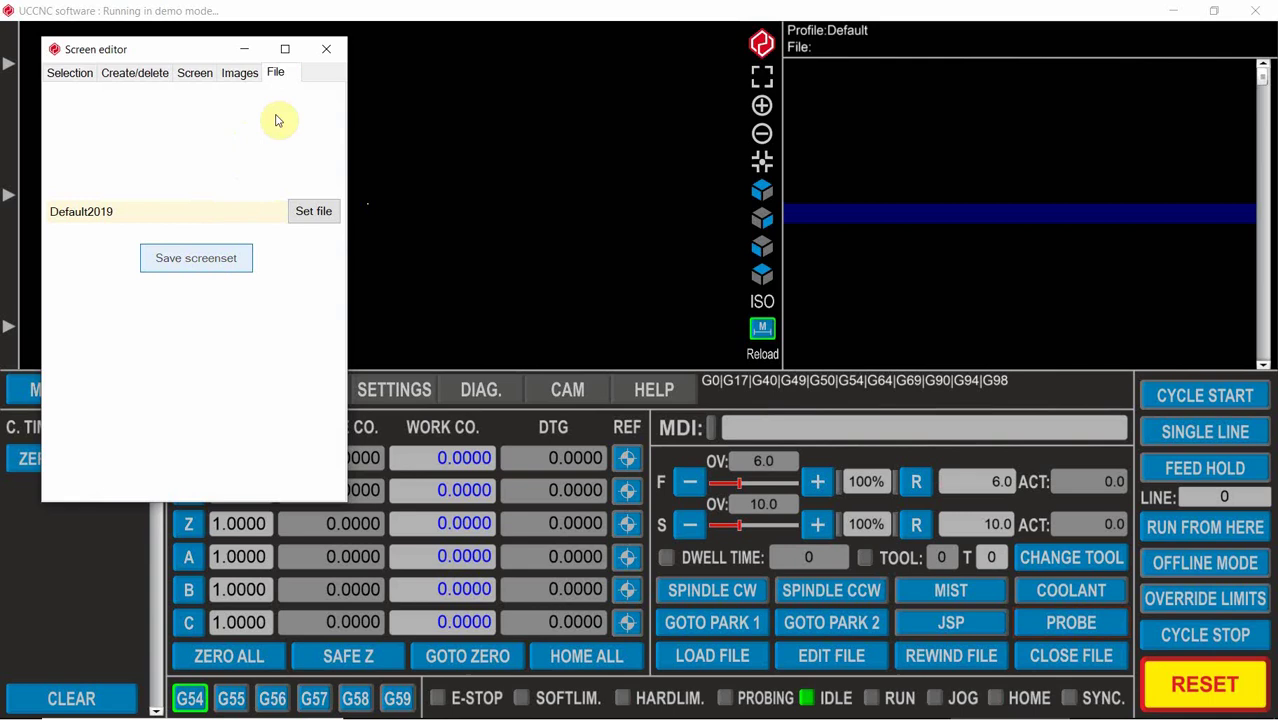
# Step: Close the editor and confirm PROBE appears on the Offsets, Tools and Probe pages
pyautogui.click(324, 50)
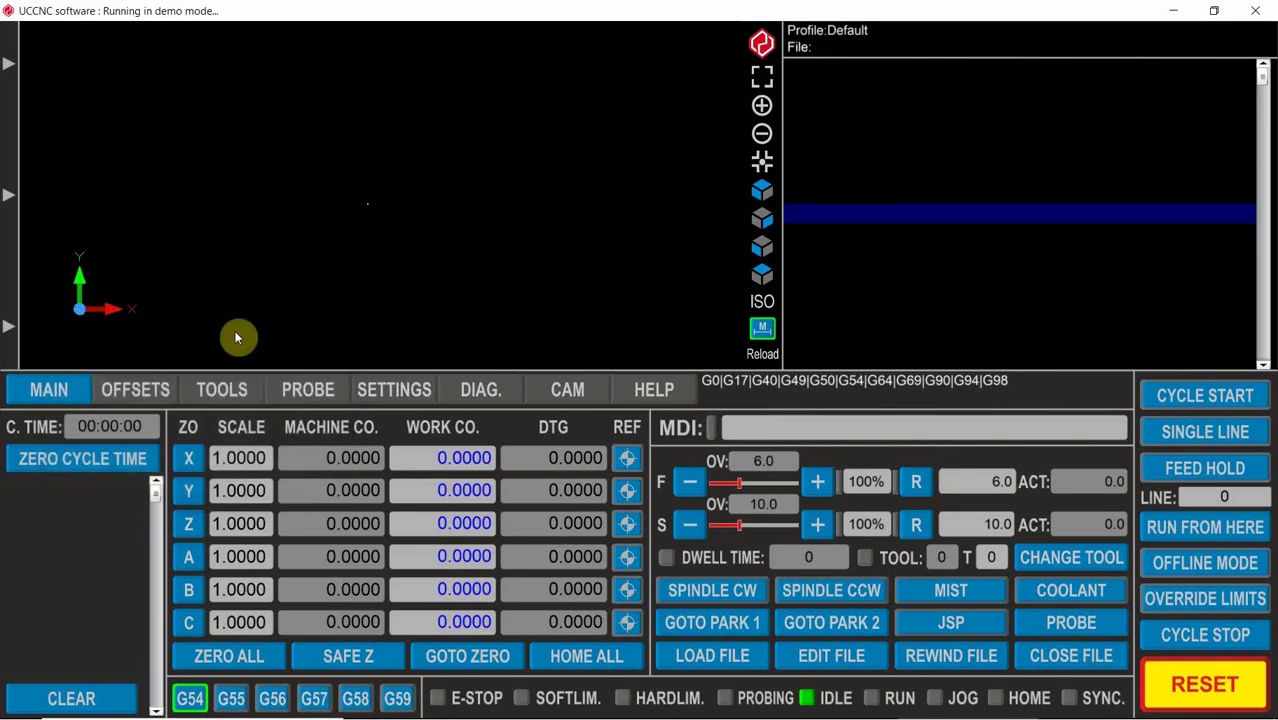
pyautogui.click(135, 392)
pyautogui.click(238, 396)
pyautogui.click(302, 390)
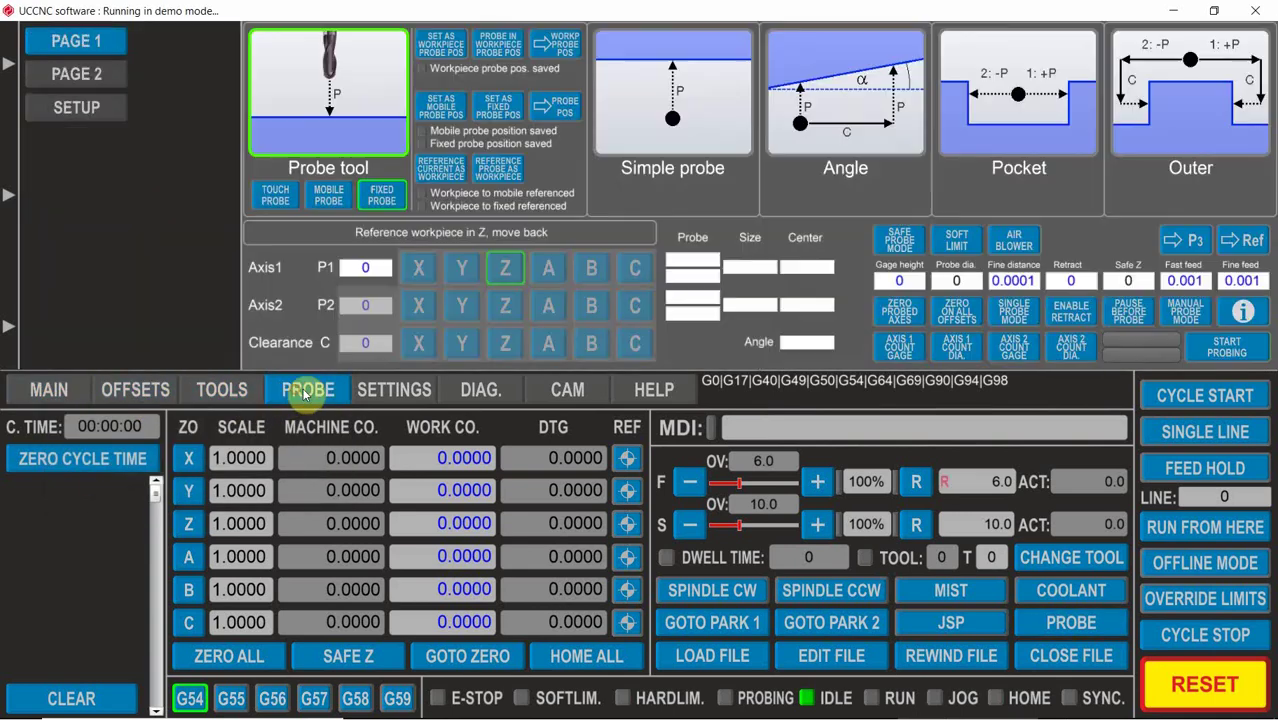